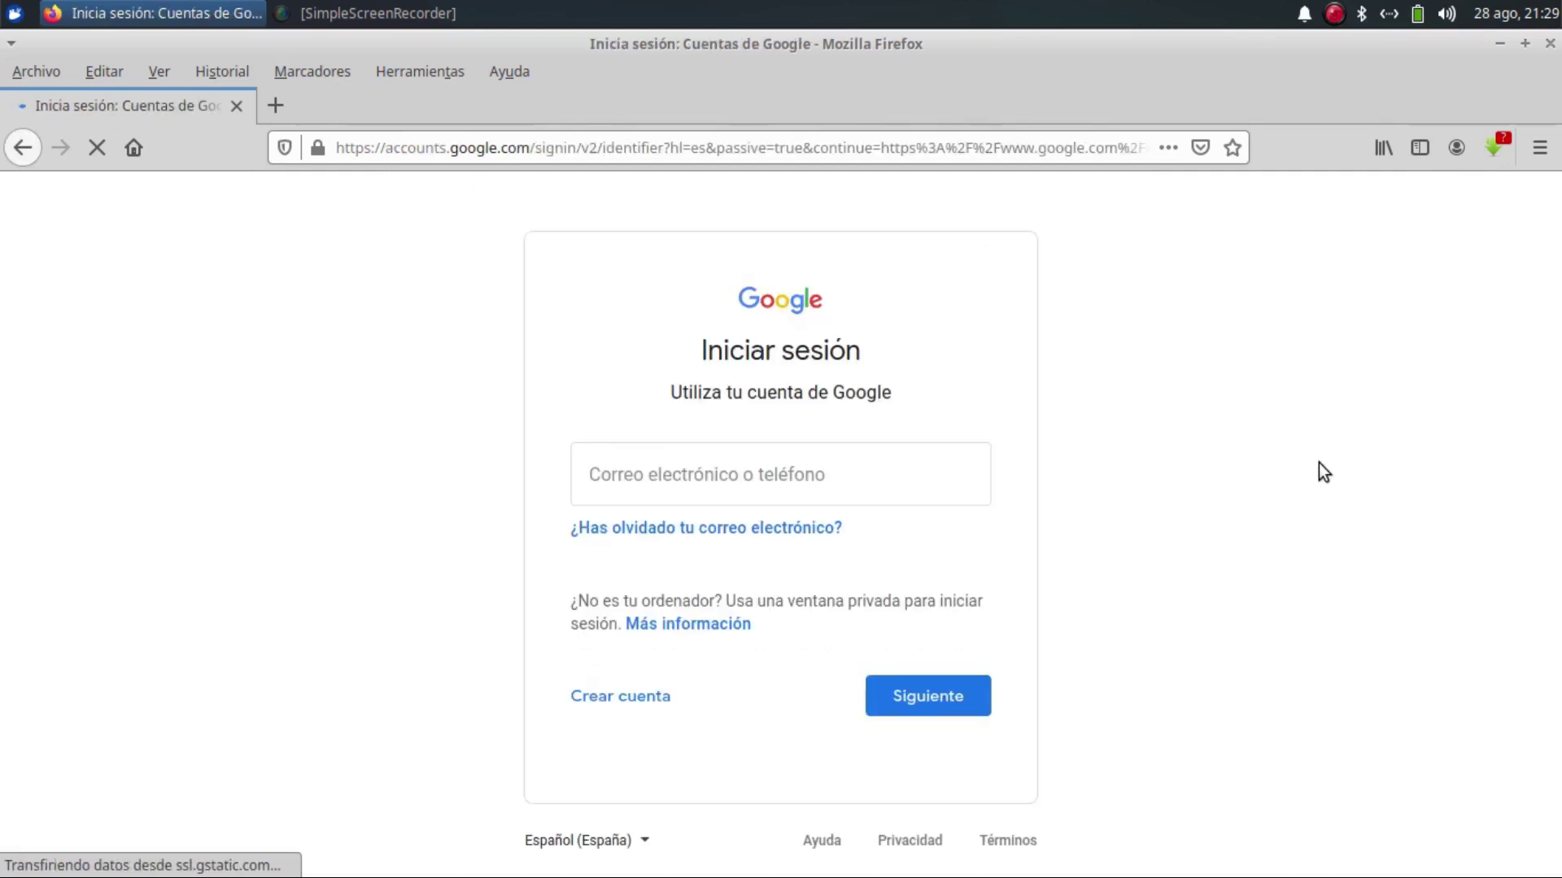
Sign in to the Google account with its e-mail address and password.
text(asxvids)
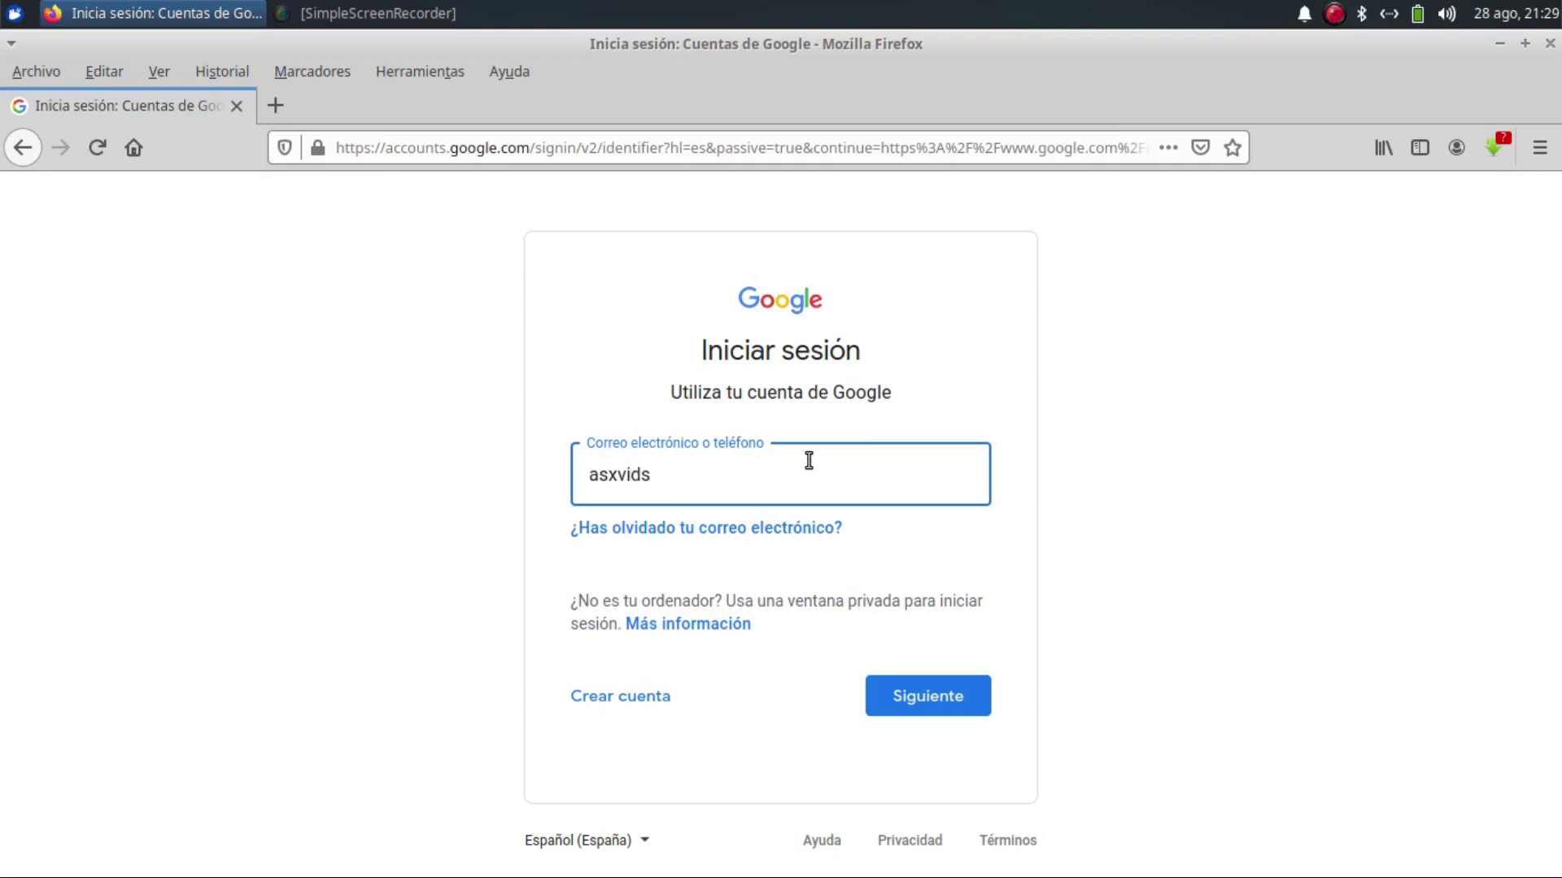
key(Return)
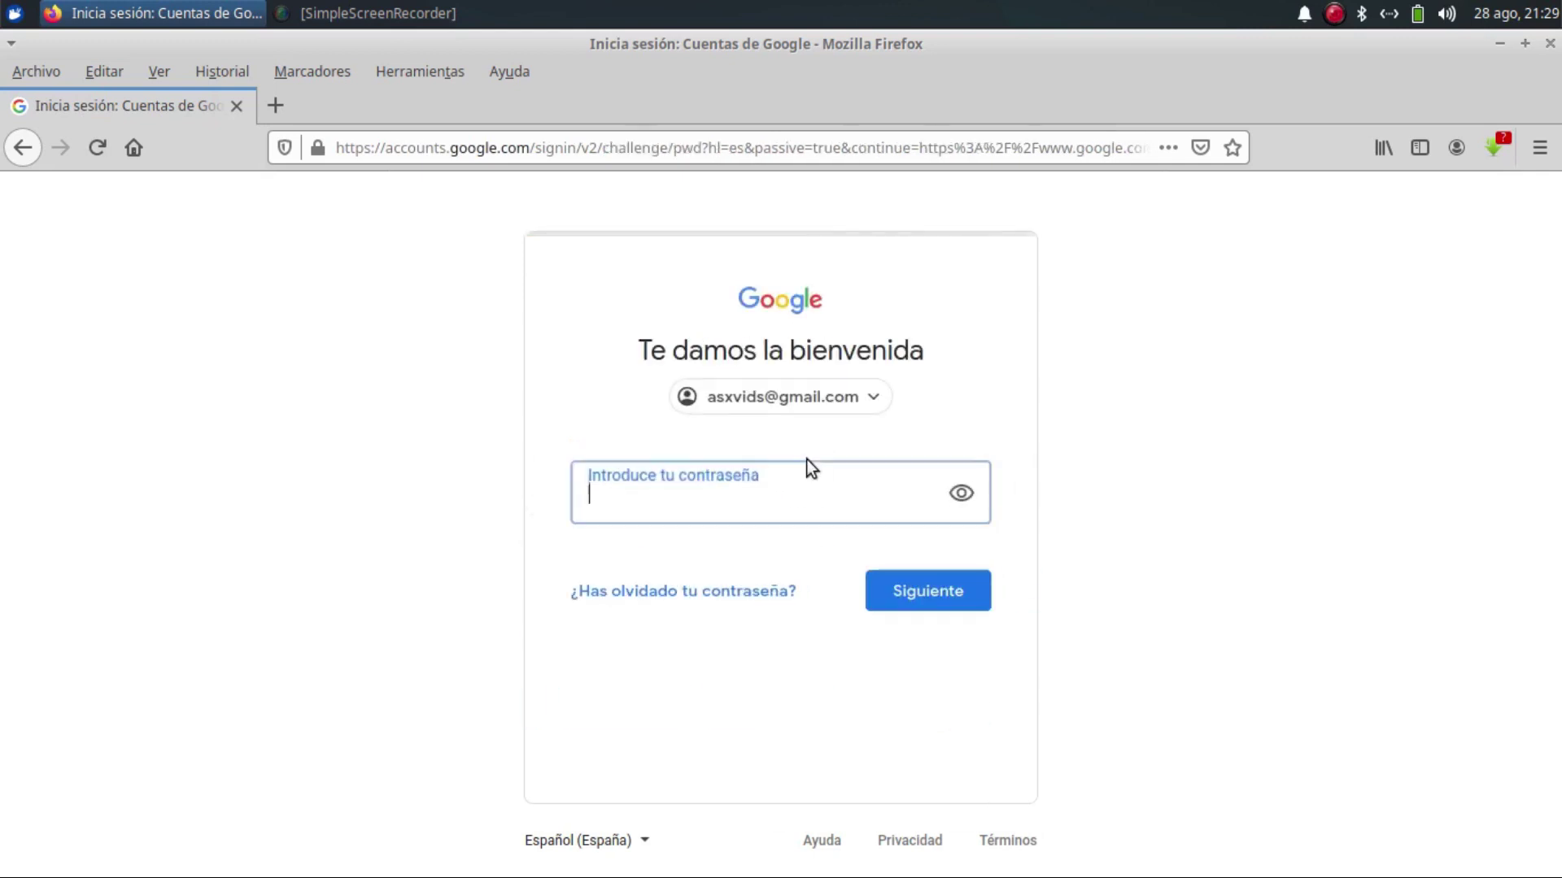
text(•••••••••••••)
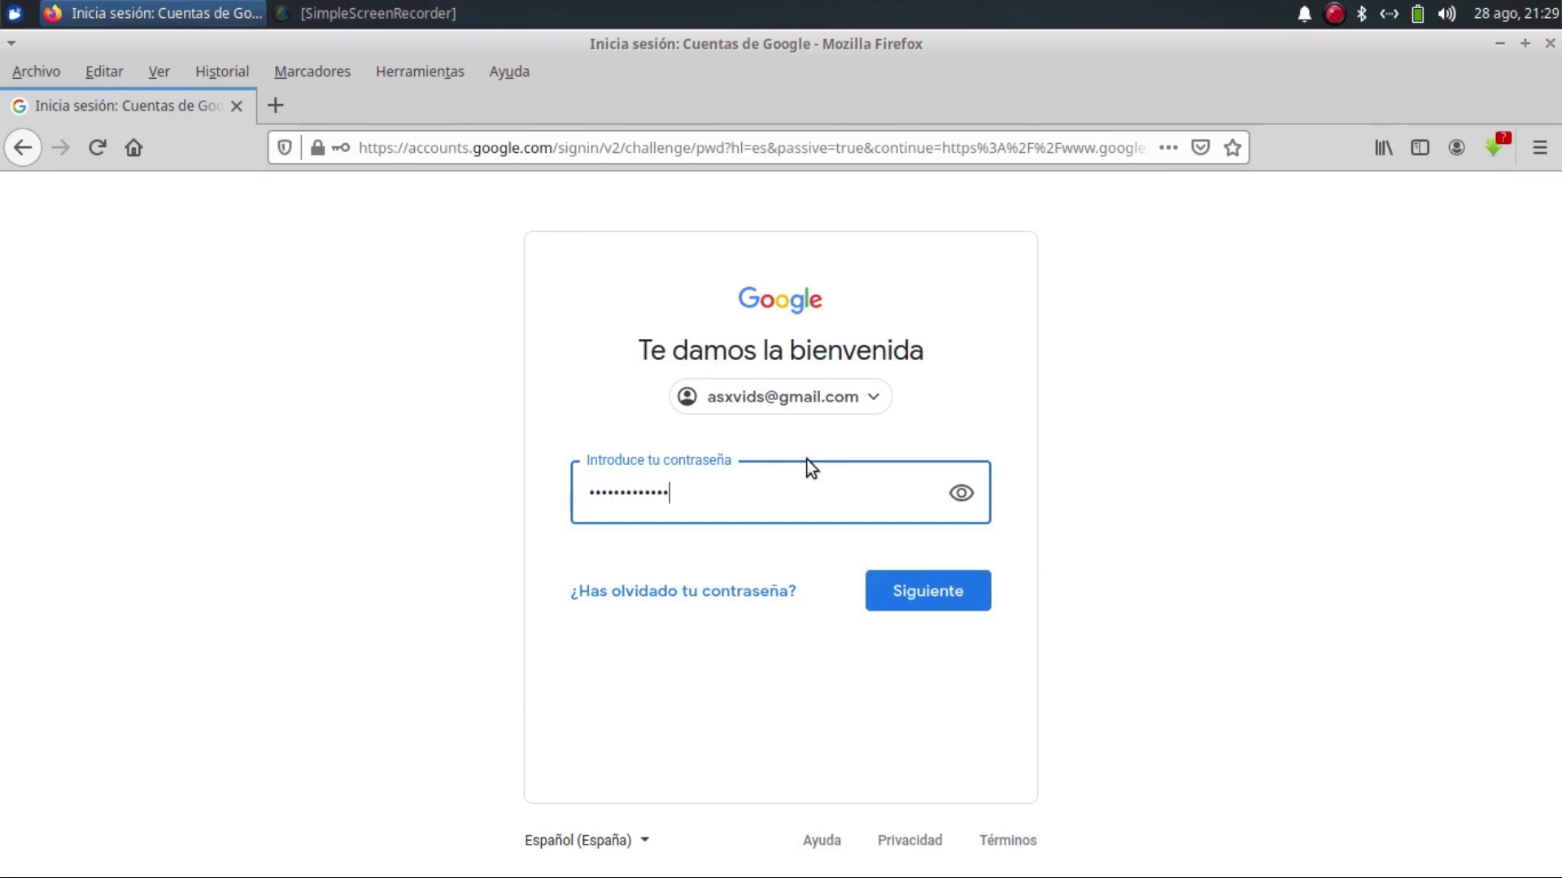
key(Return)
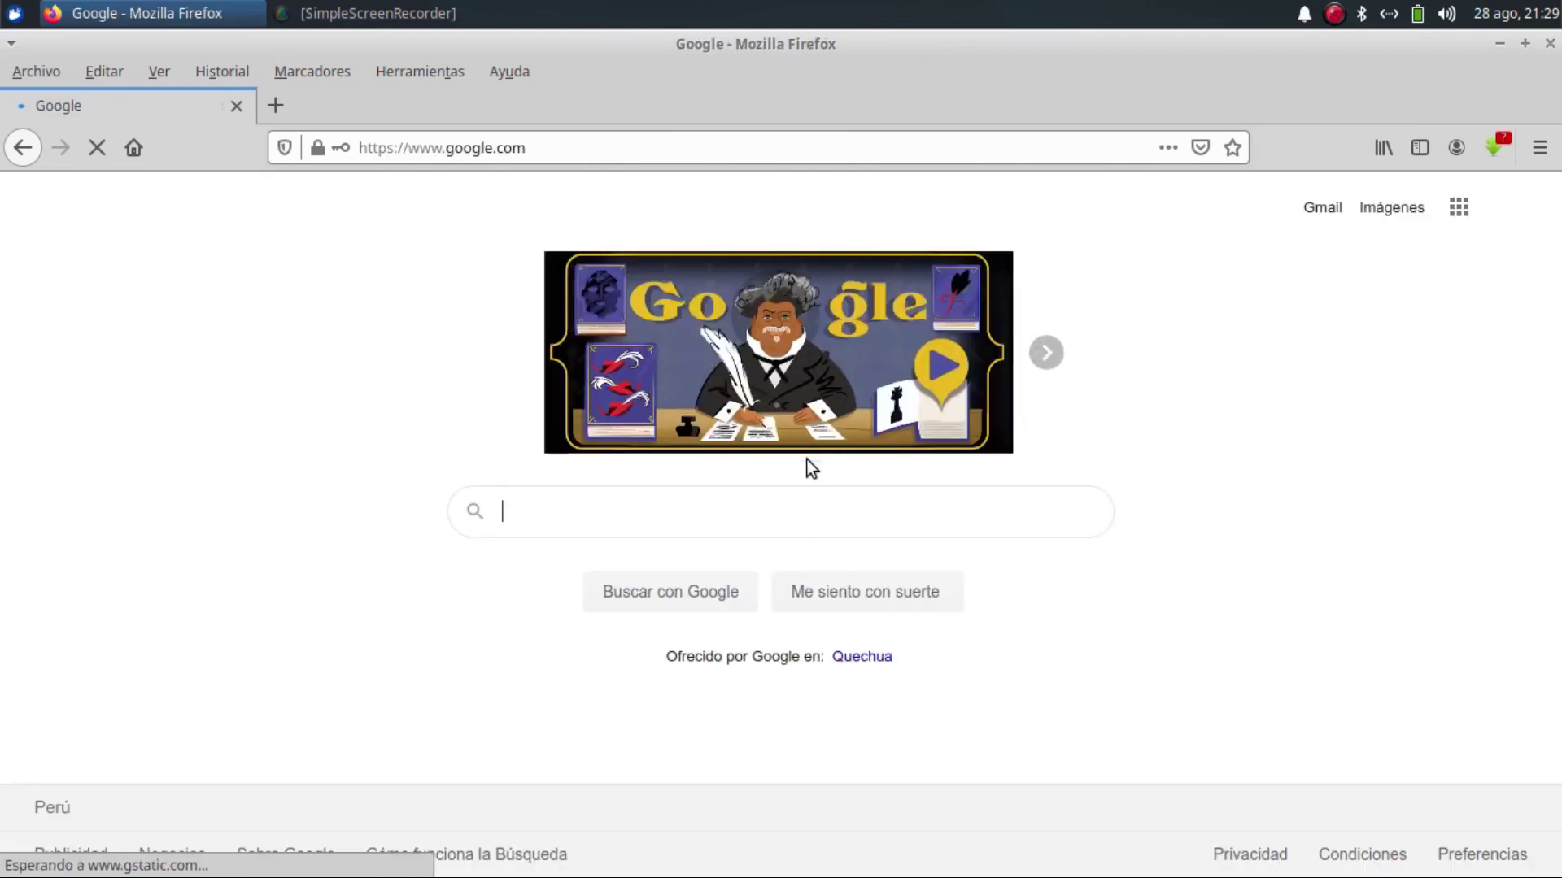
Open Google Drive from the Google apps menu.
click(1458, 209)
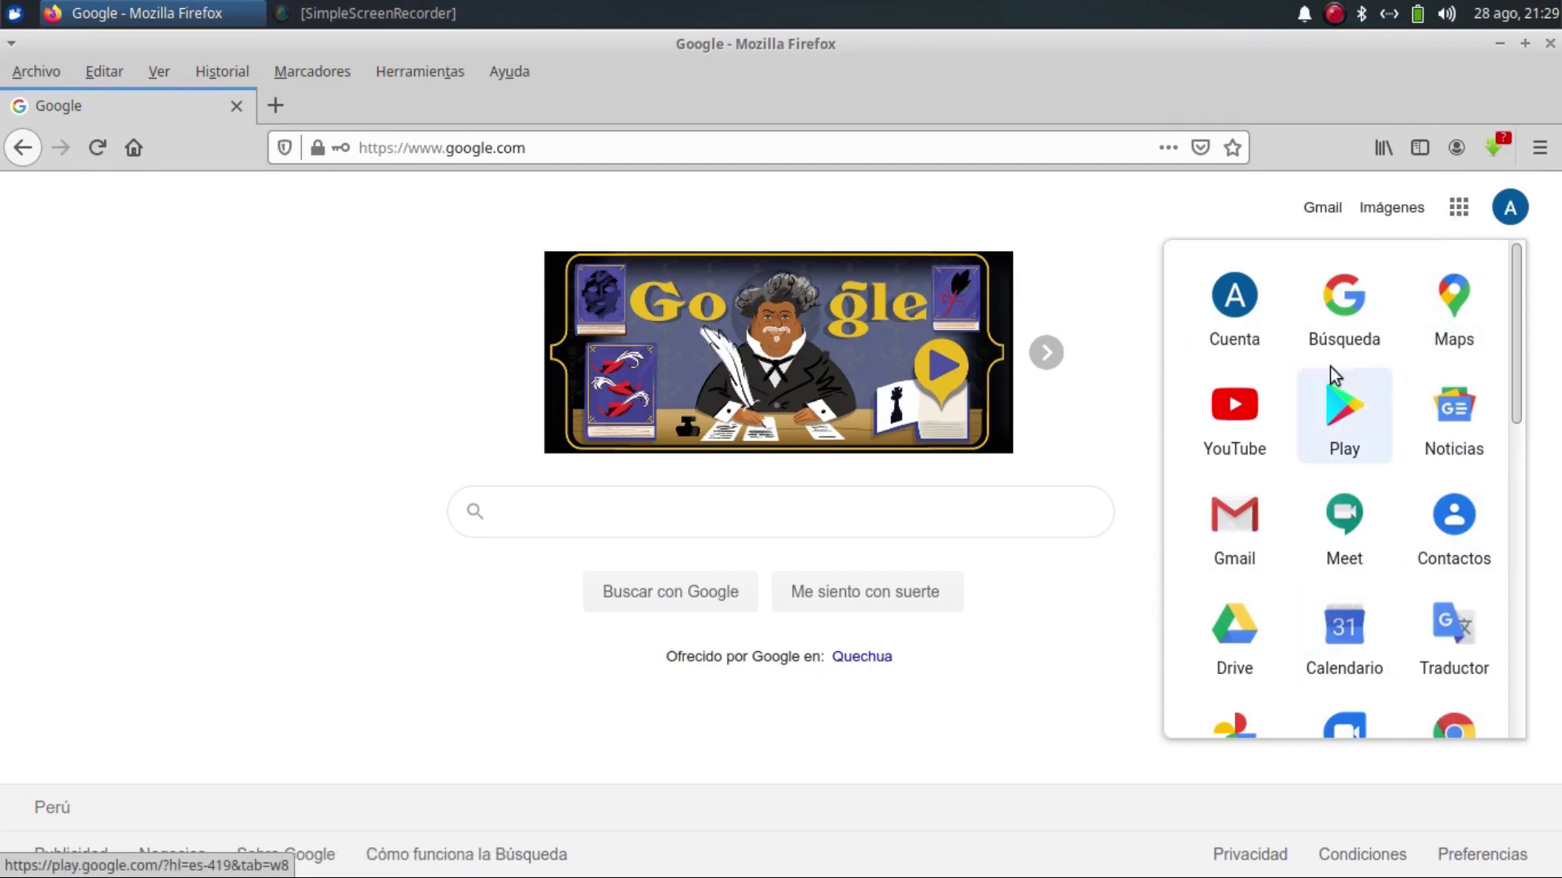
click(1240, 627)
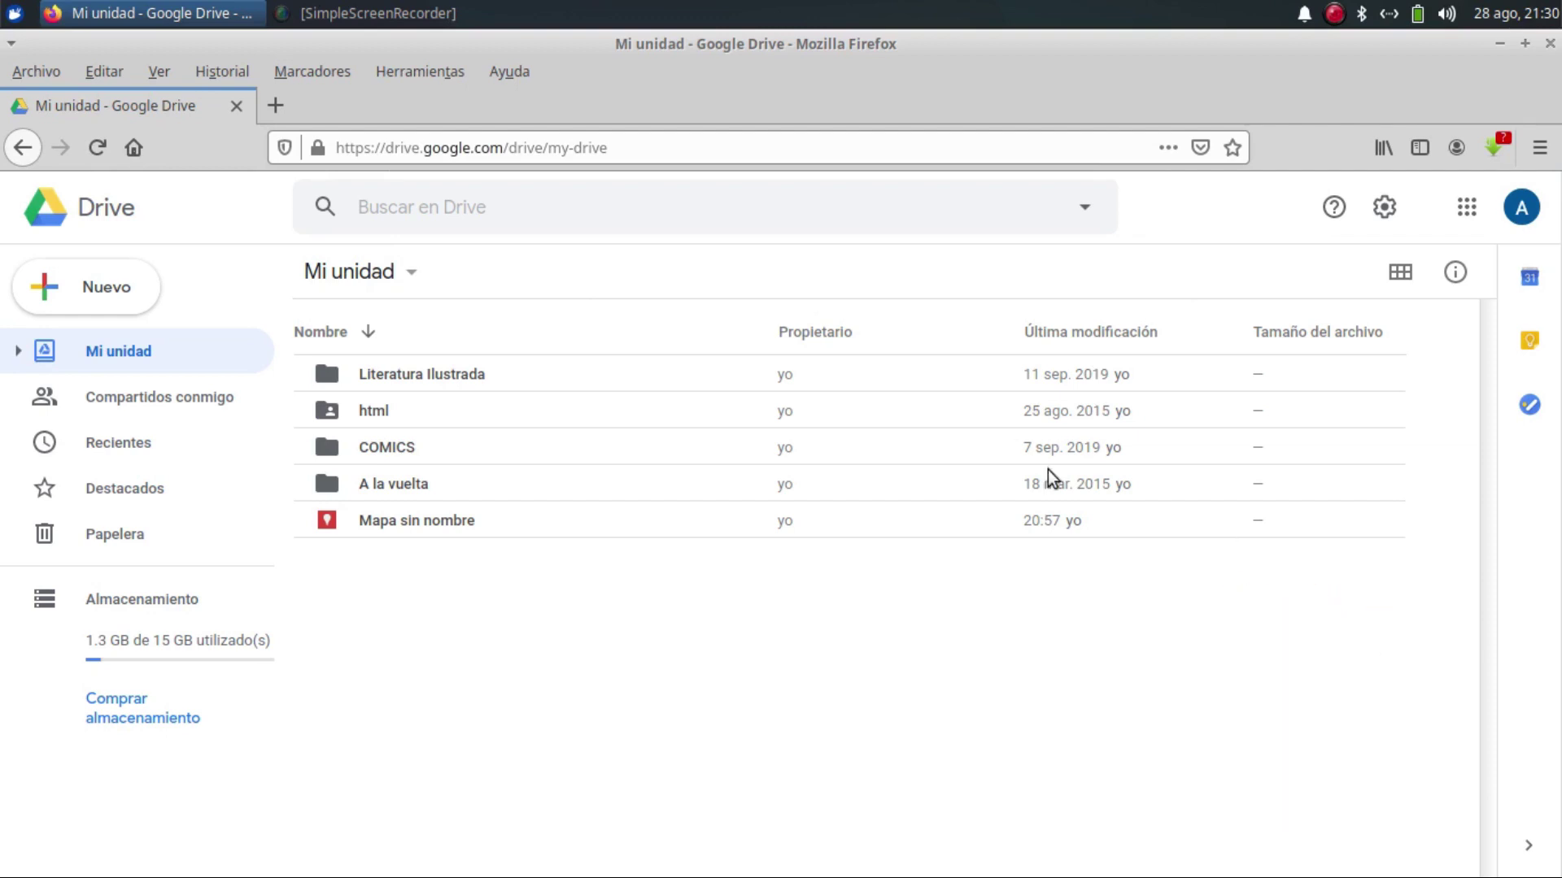
click(70, 295)
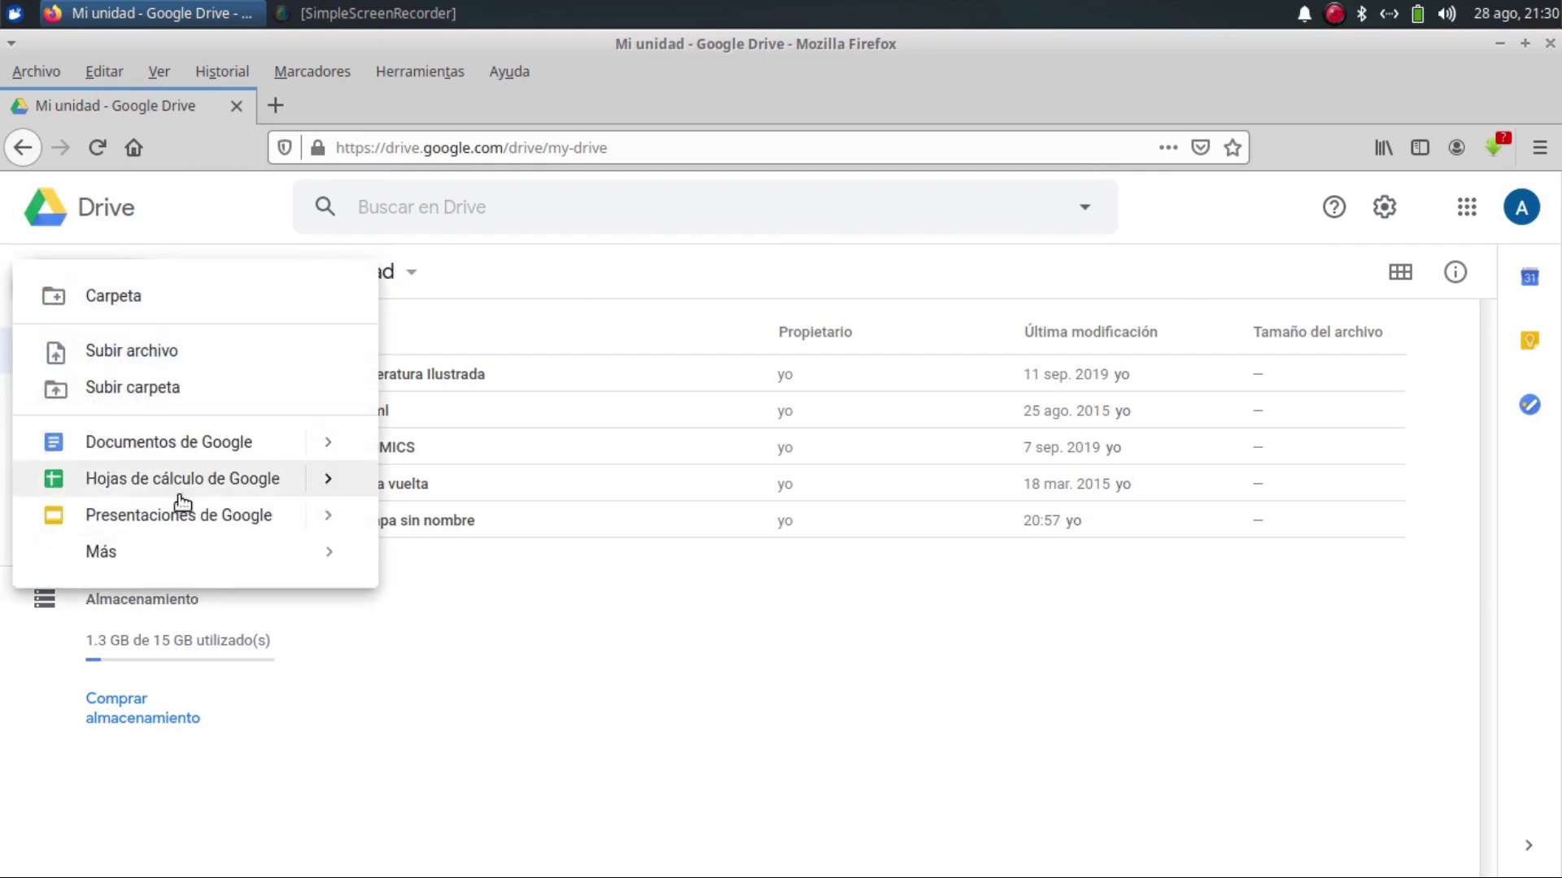
click(523, 627)
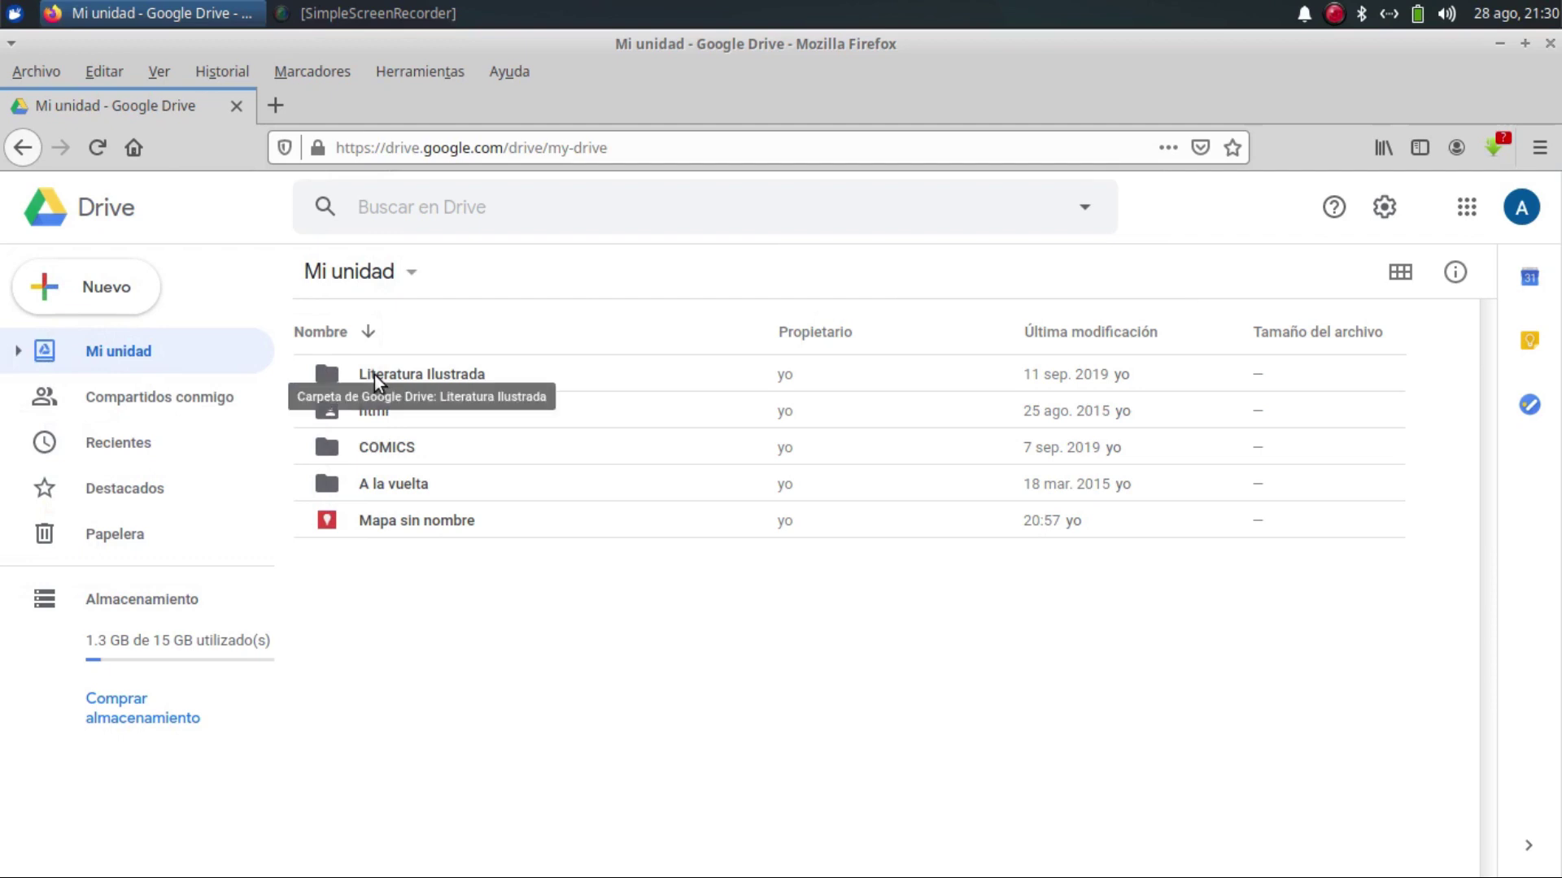
double_click(378, 450)
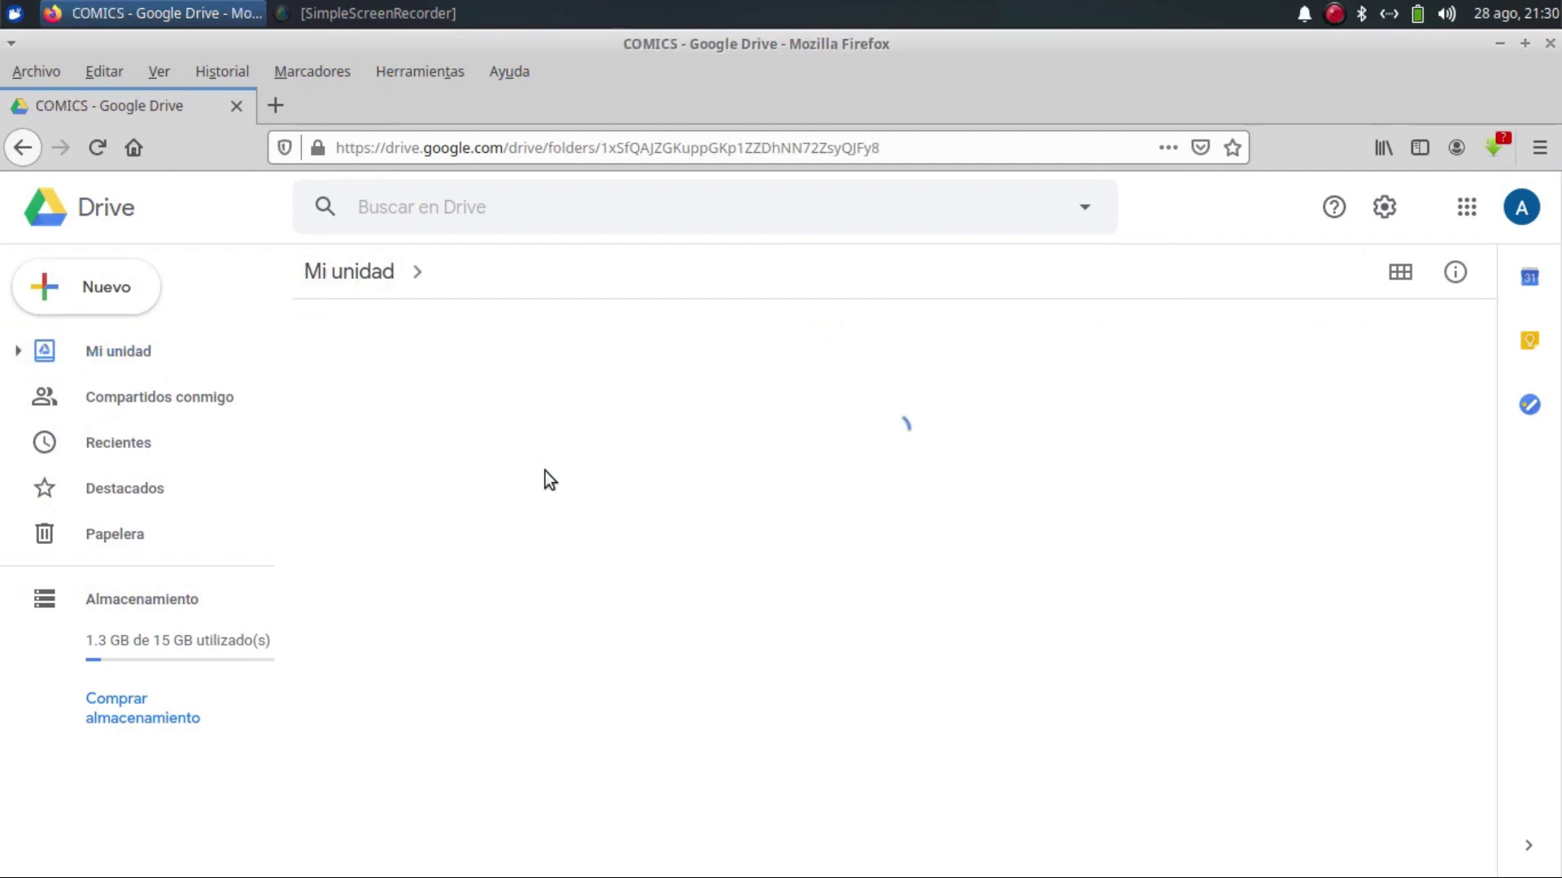
click(334, 272)
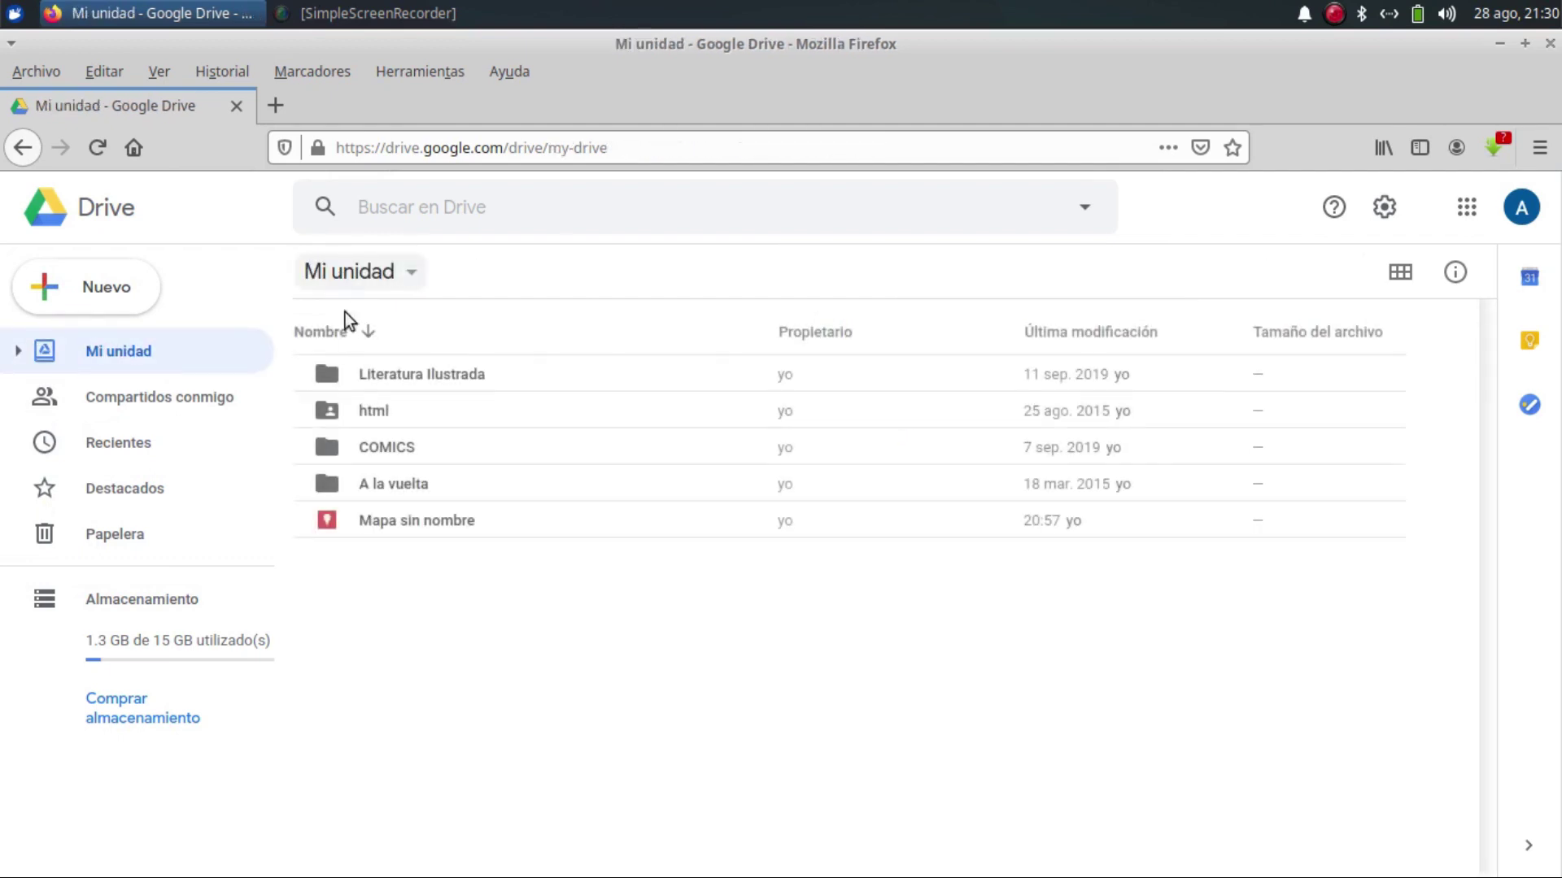
double_click(379, 418)
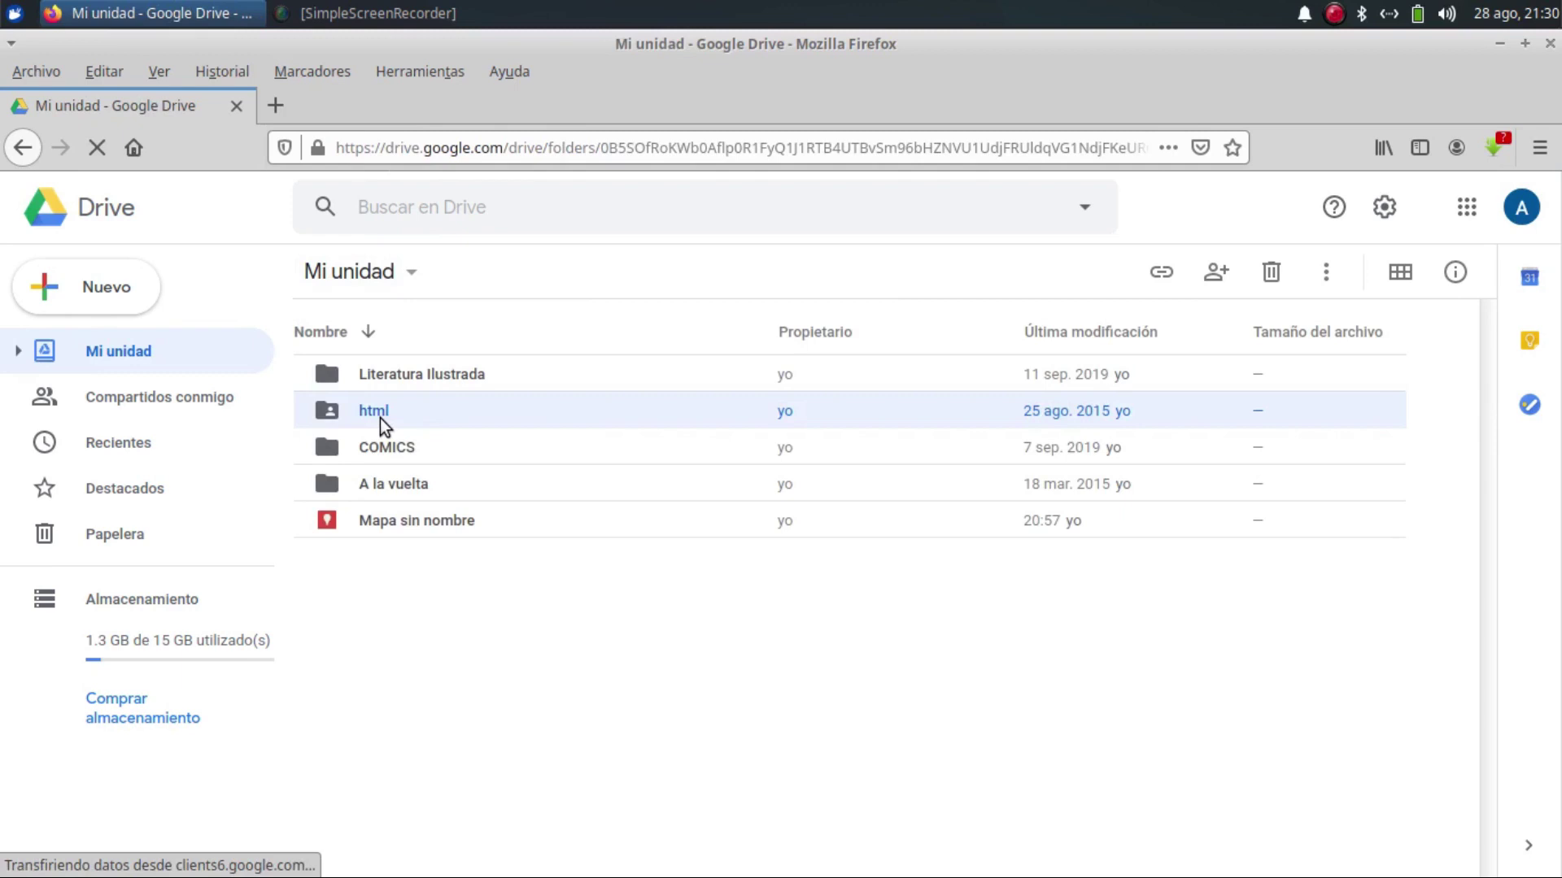
click(337, 276)
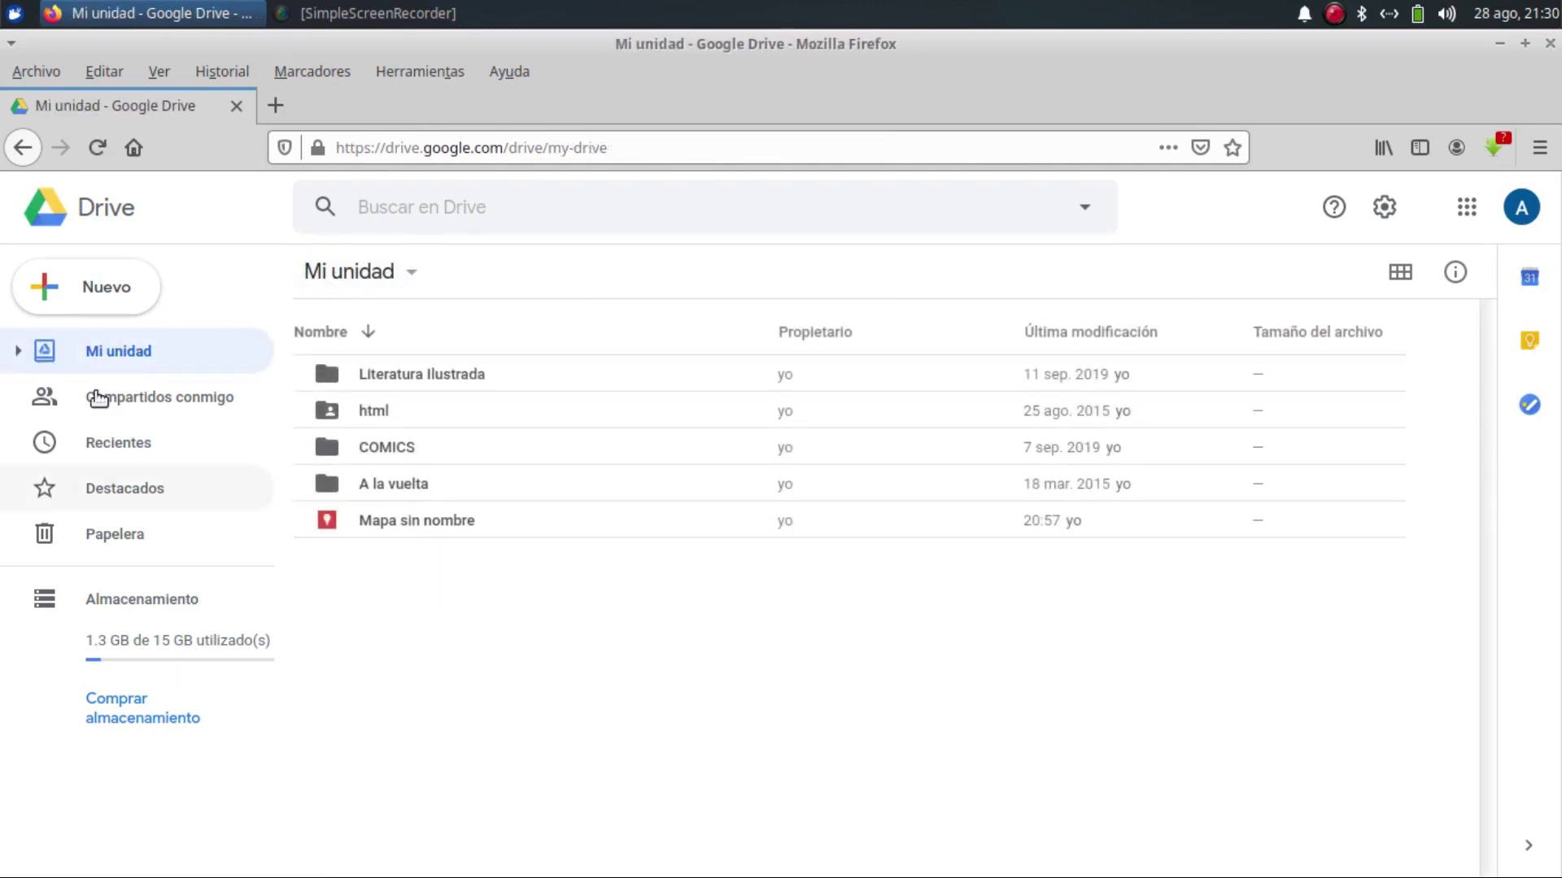
click(95, 302)
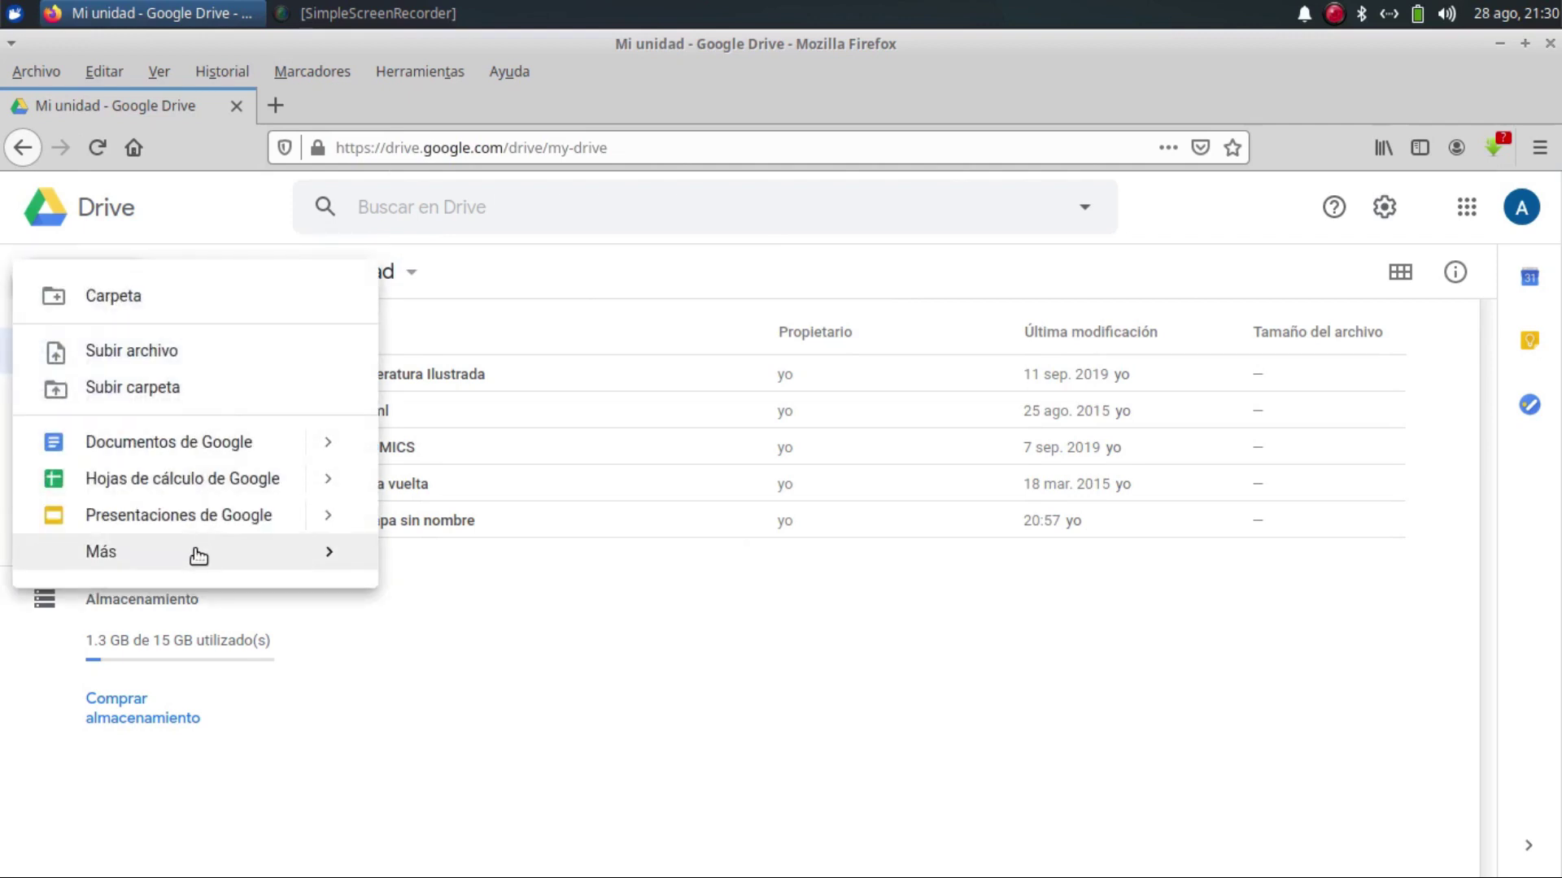
mouse_move(195, 552)
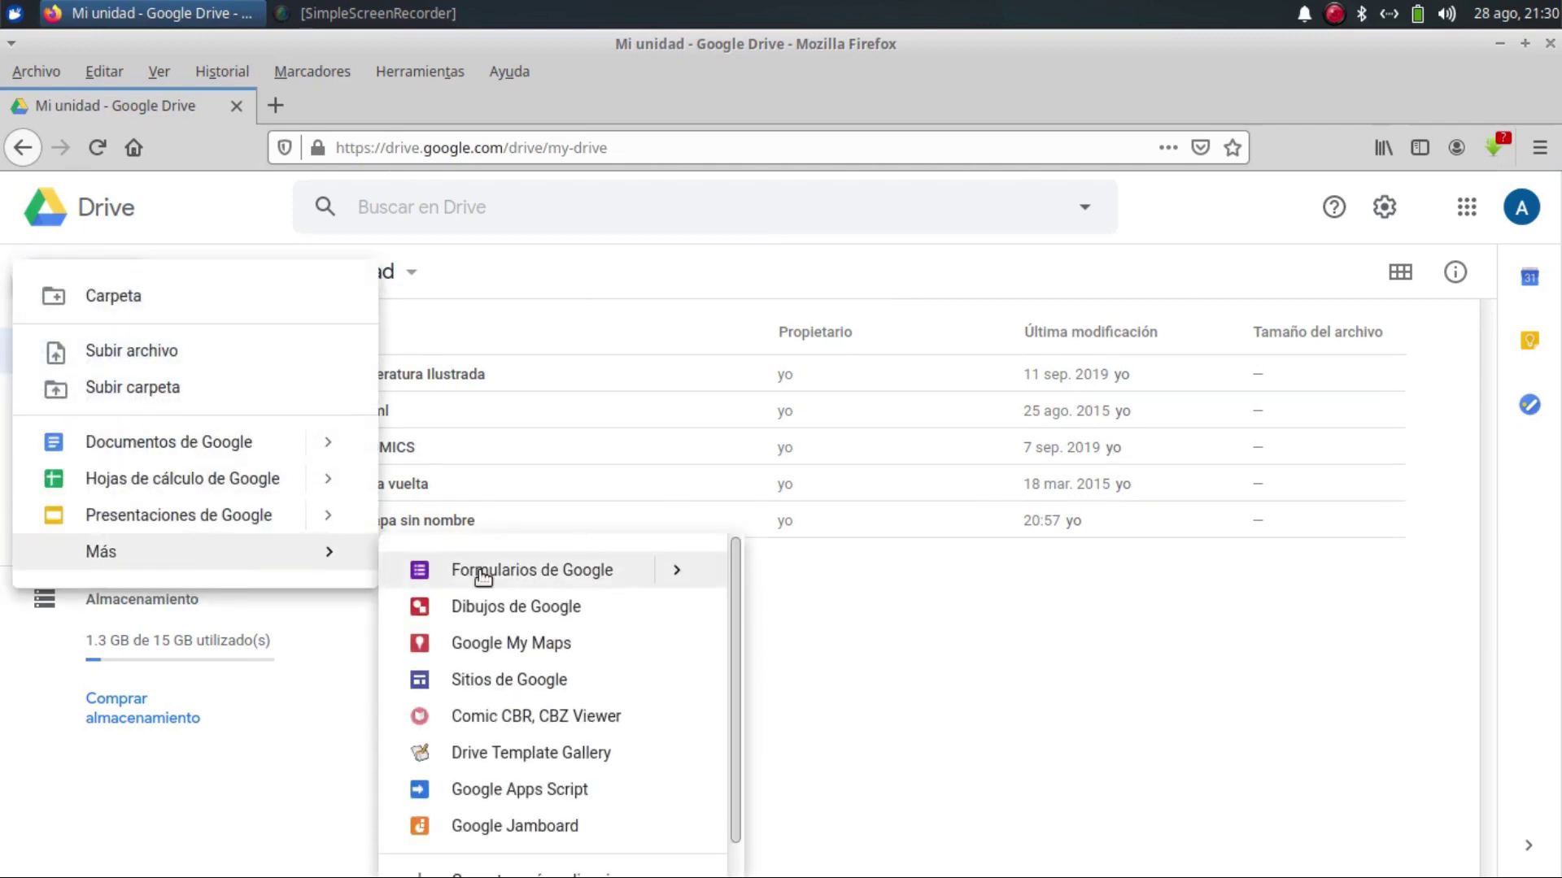
click(871, 632)
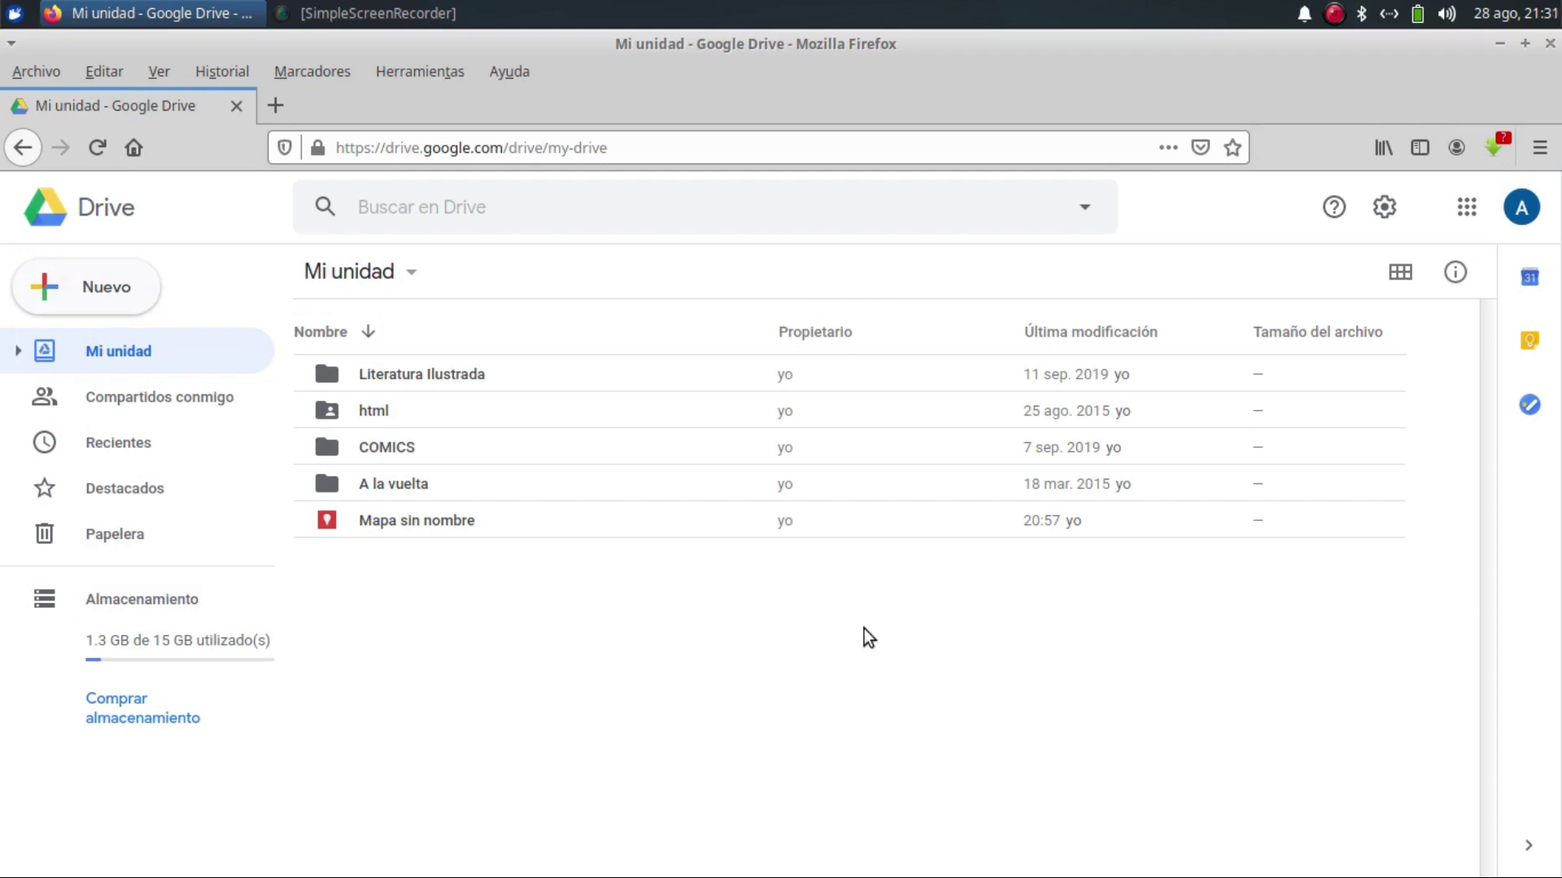
click(139, 291)
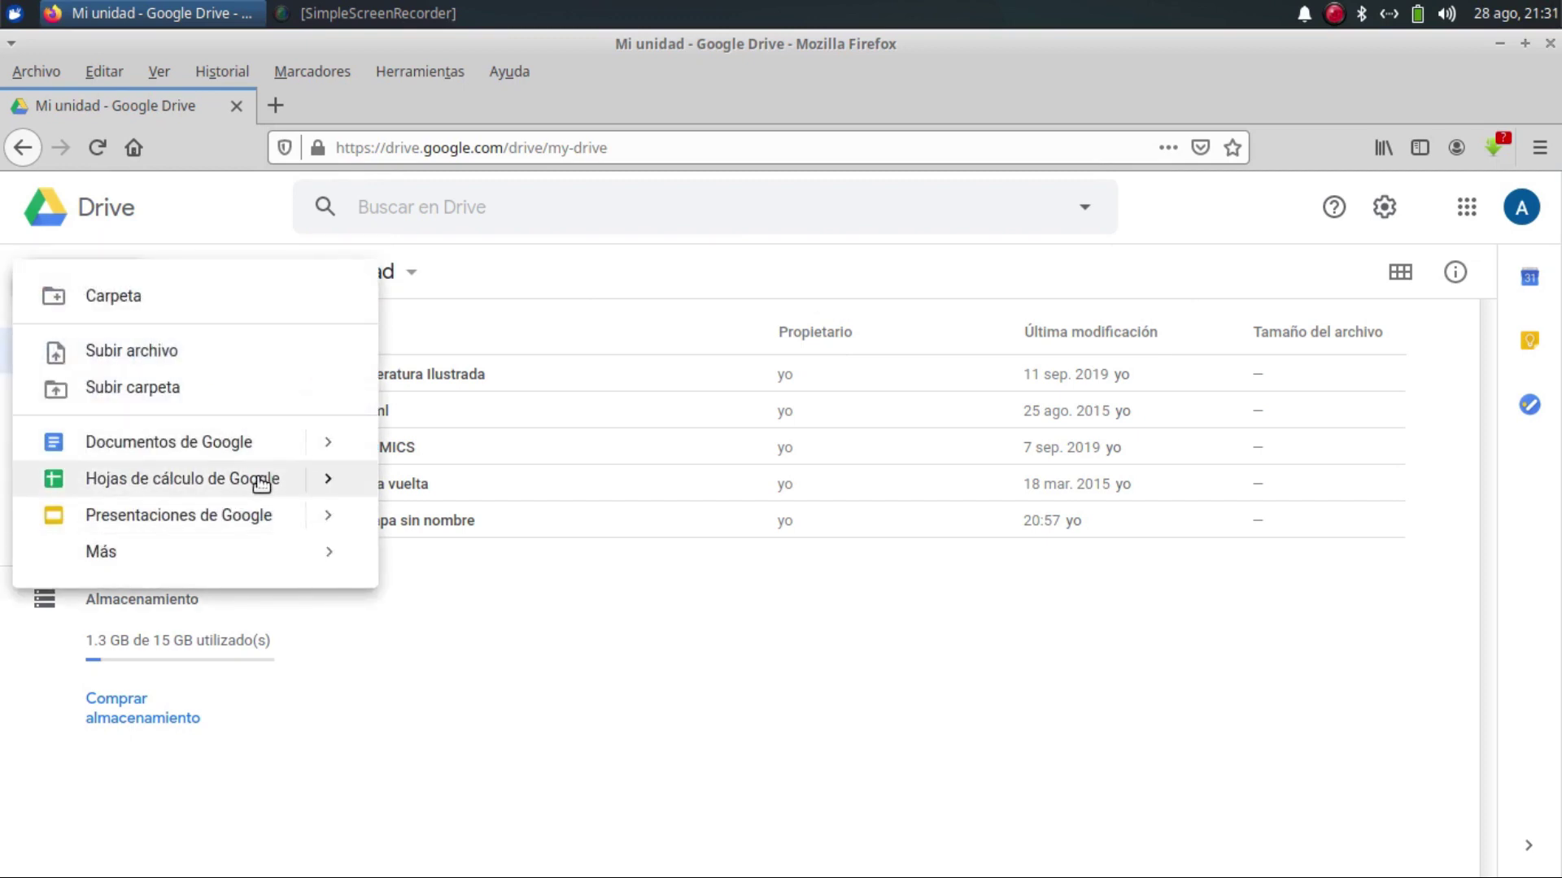
click(672, 666)
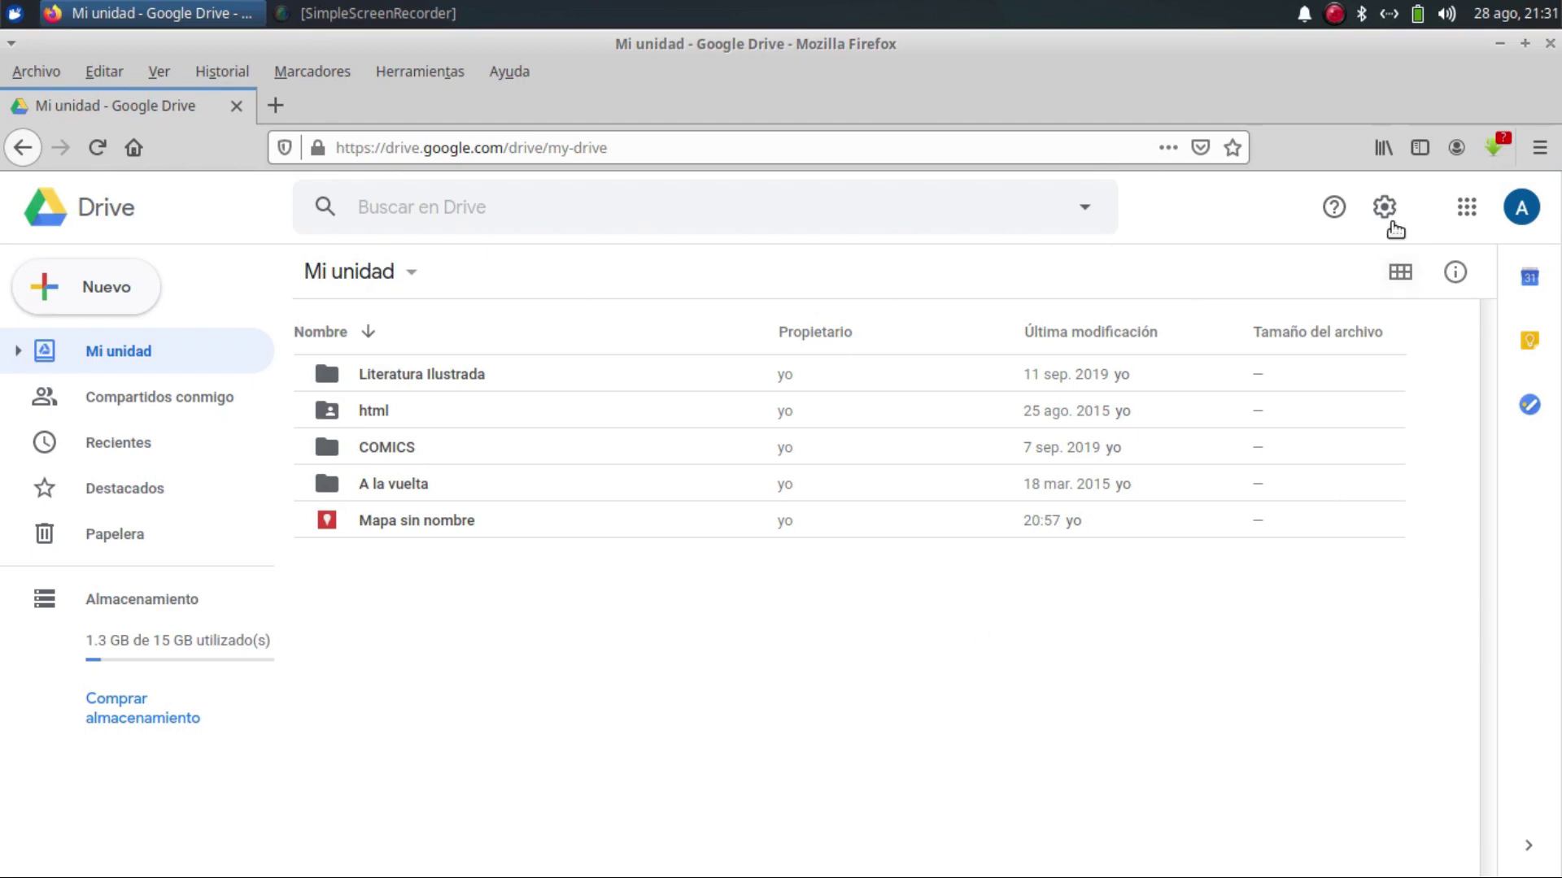
In Drive settings, keep Compacta density, enable Quick Access Sugerencias, and save with LISTO.
click(1387, 213)
click(1174, 265)
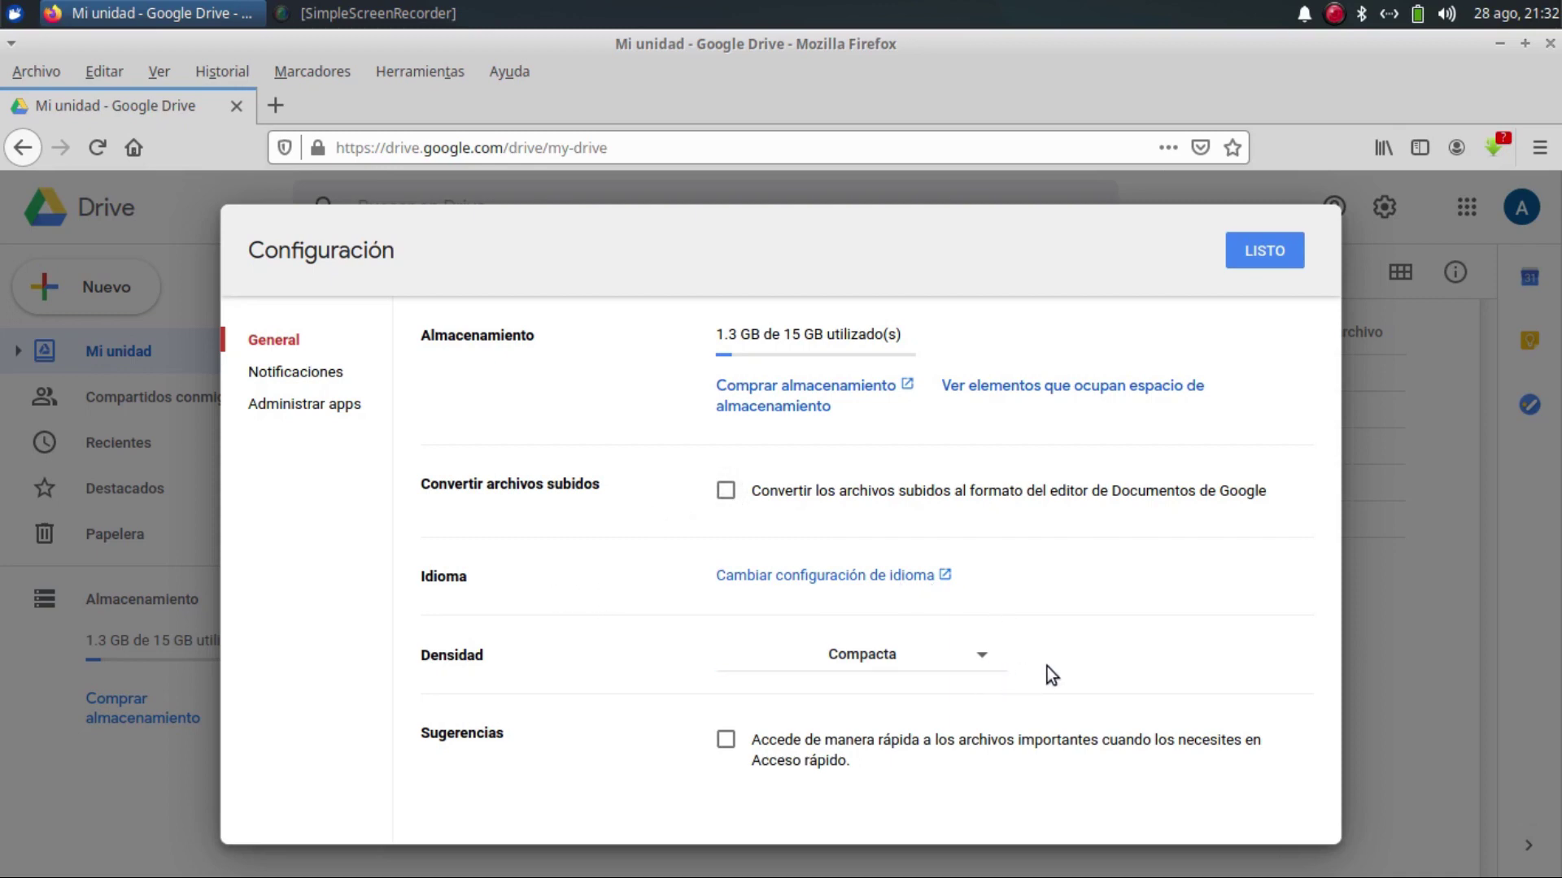
click(984, 652)
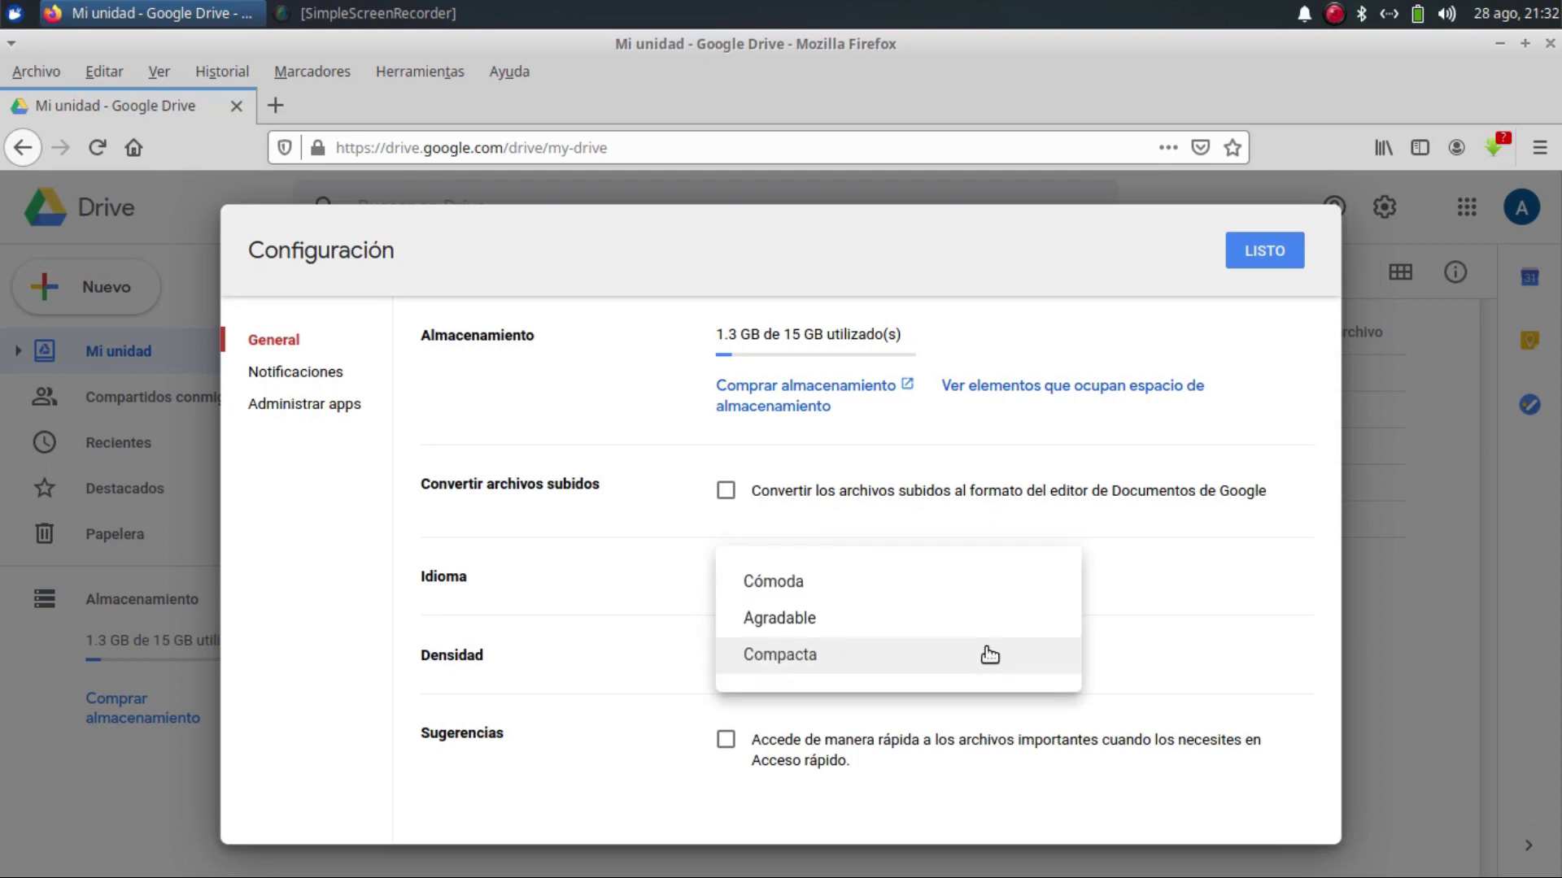
click(1281, 623)
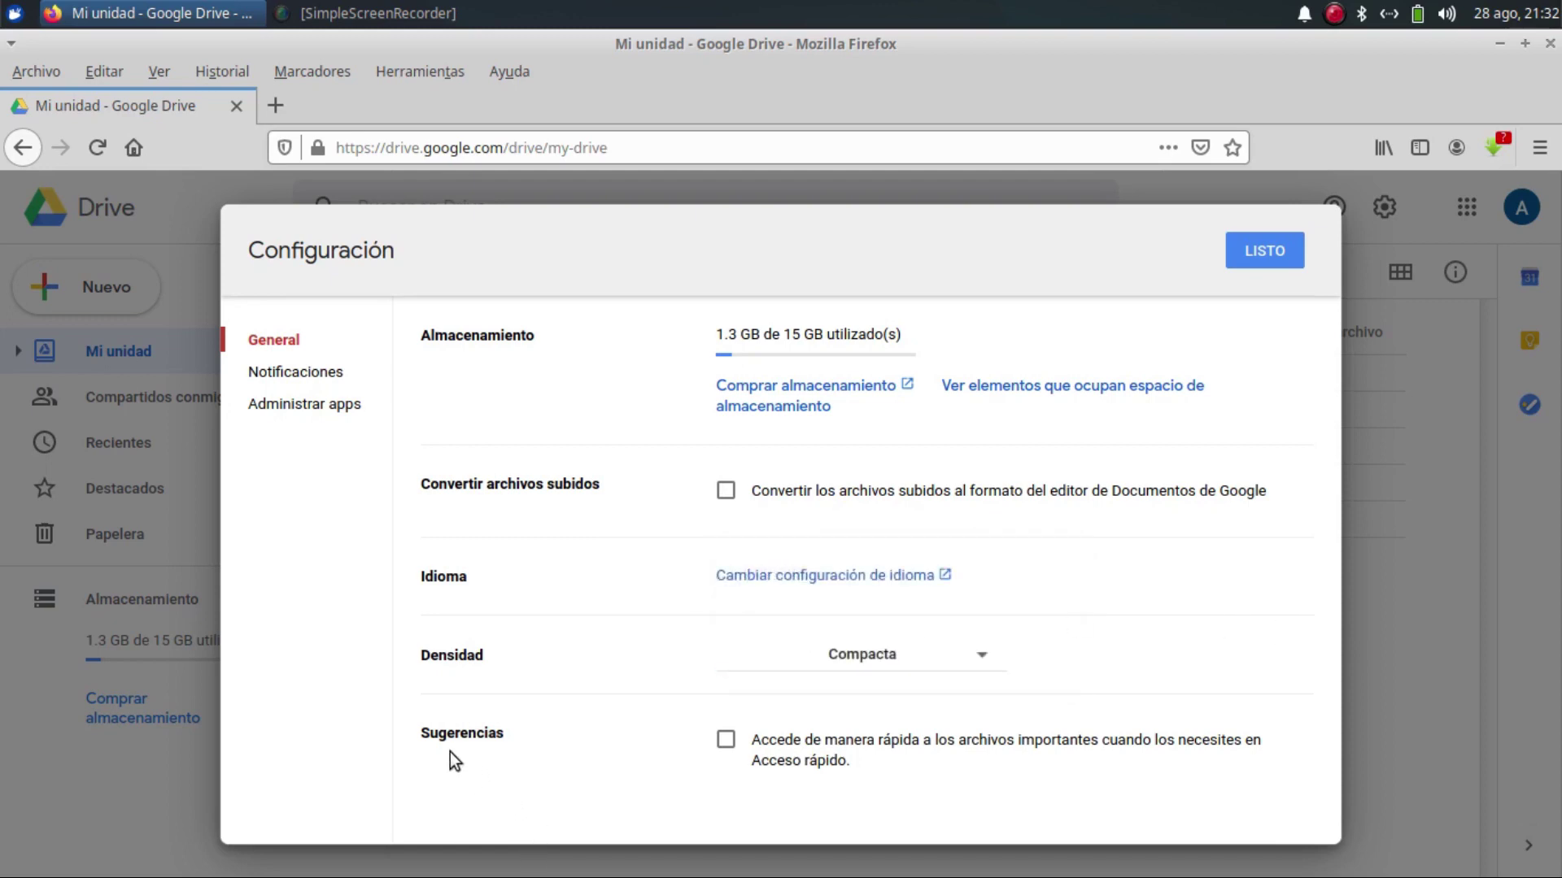
click(725, 740)
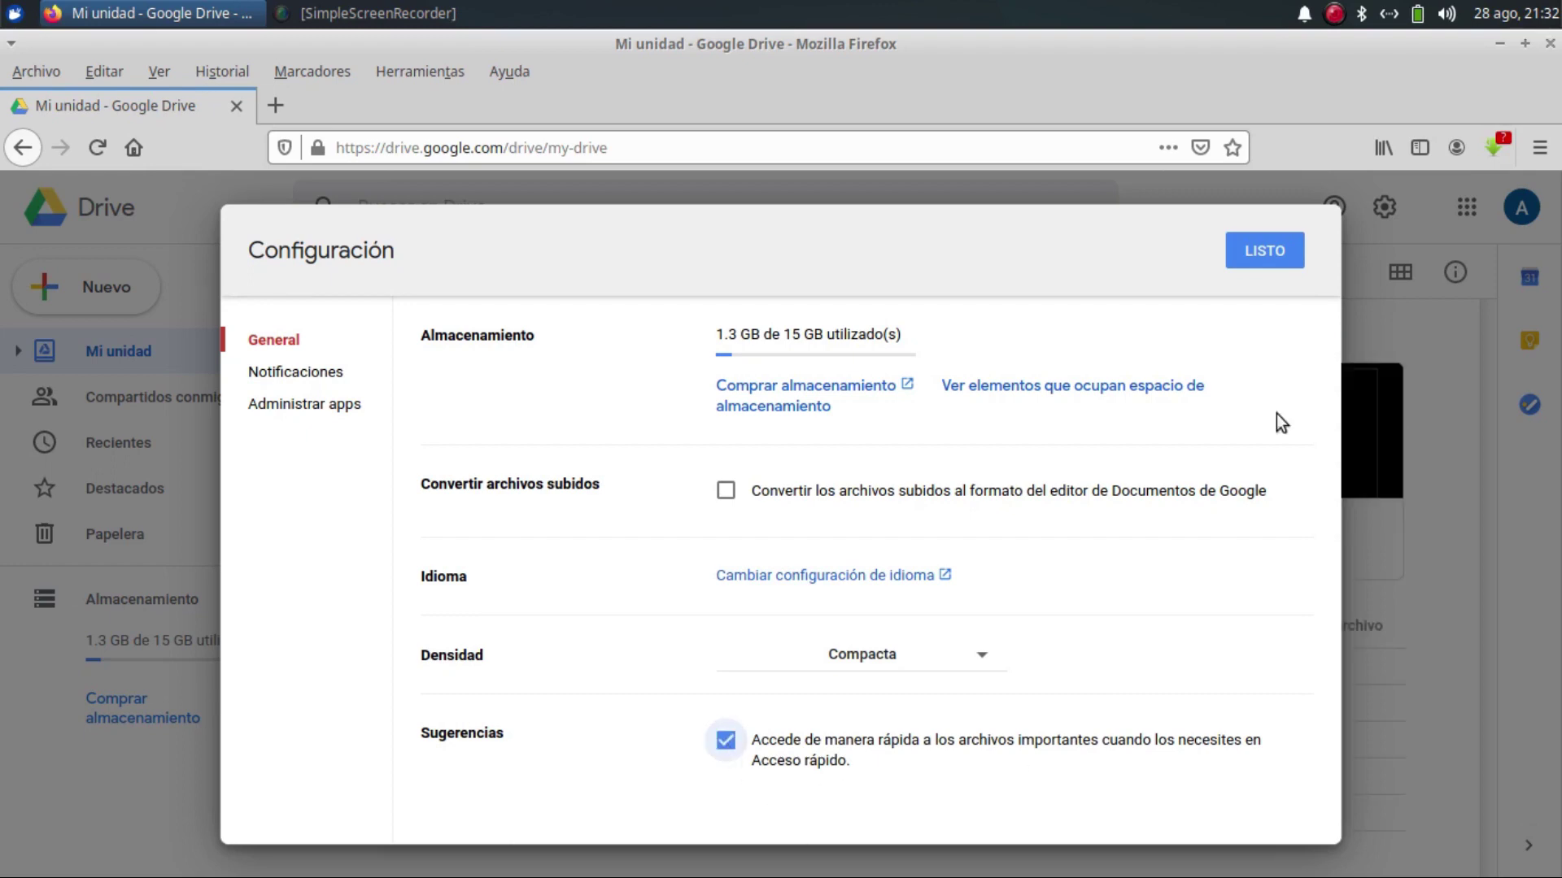
click(1265, 252)
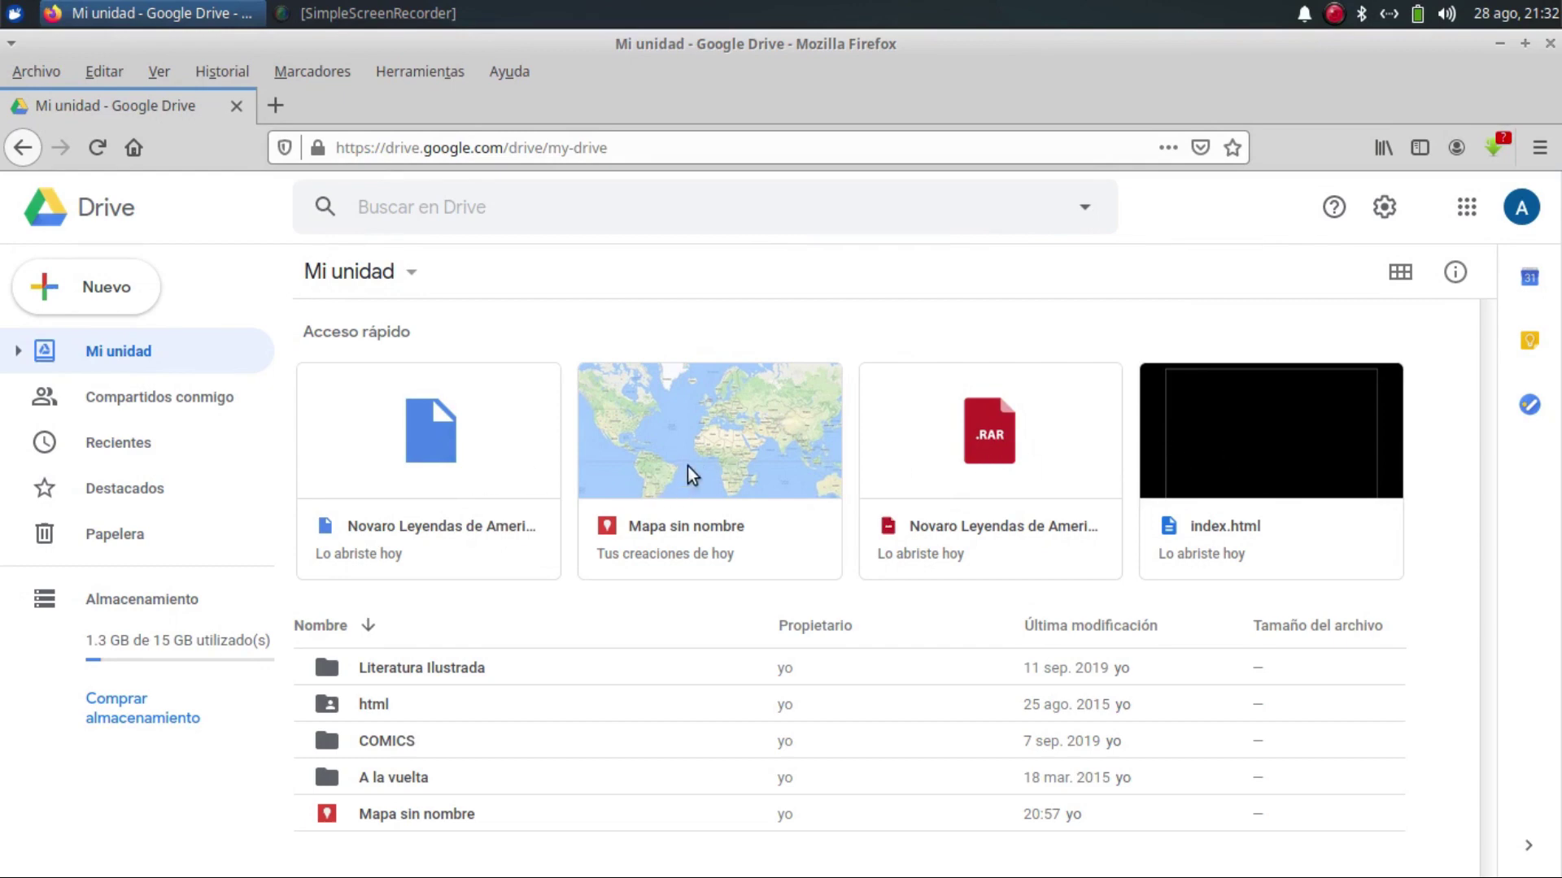
click(964, 454)
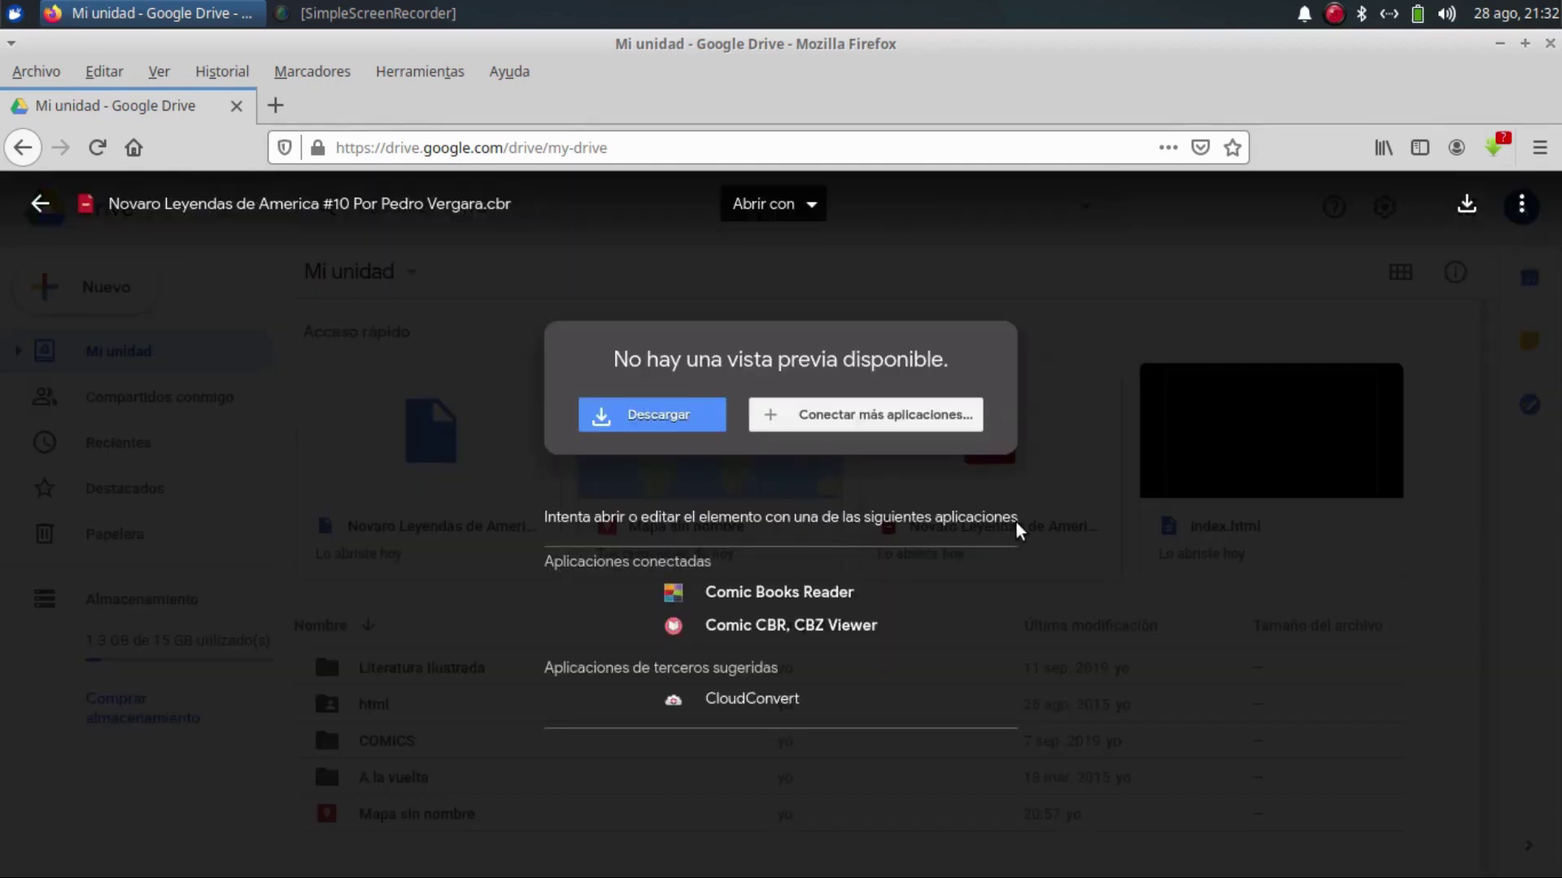
click(40, 203)
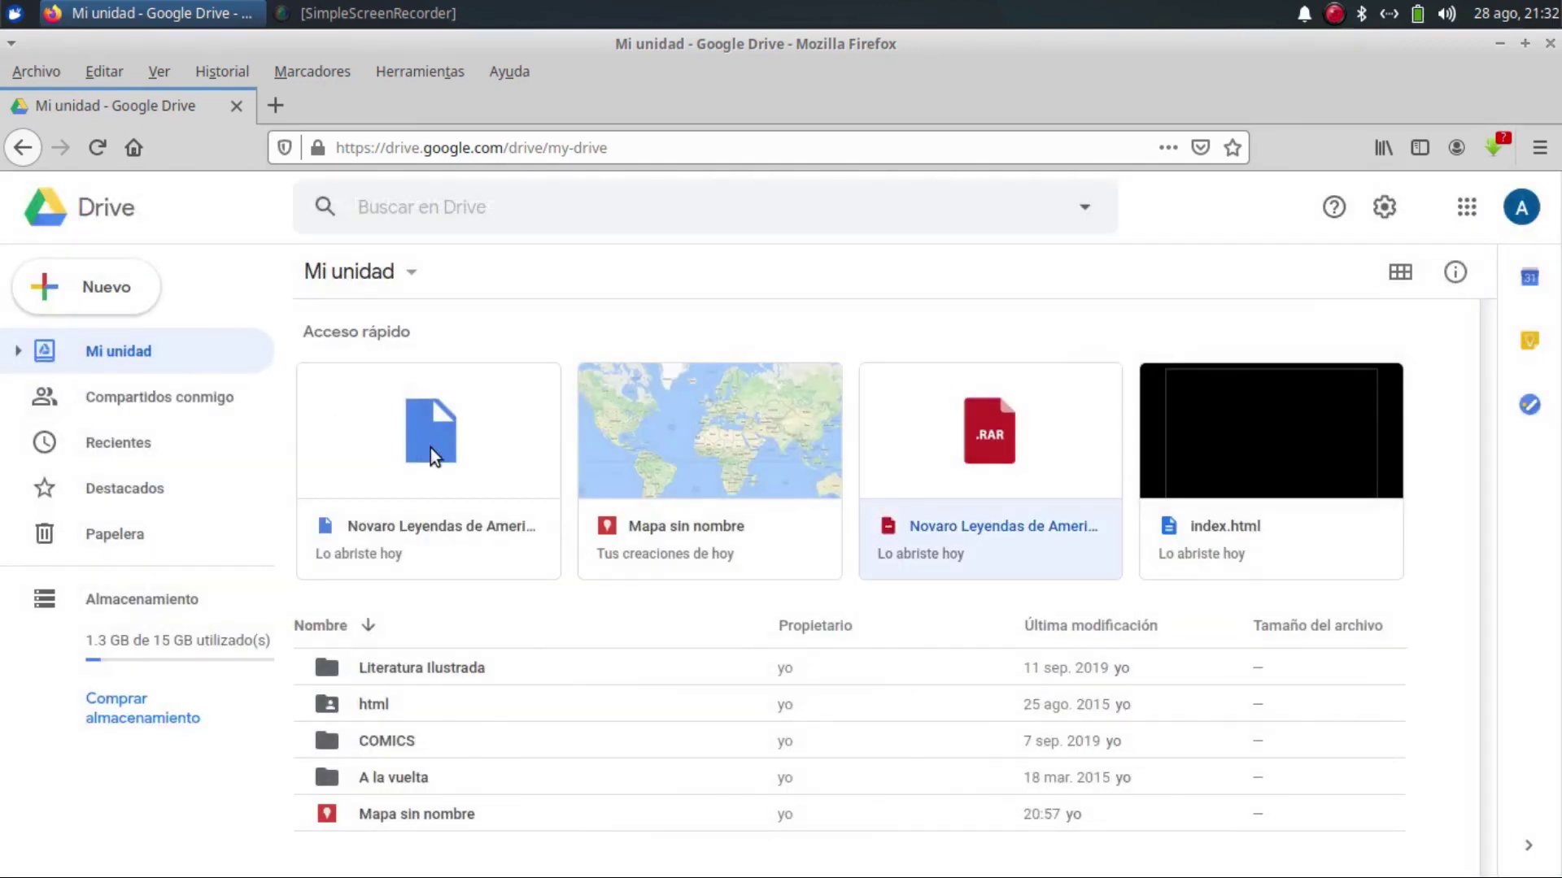
double_click(644, 459)
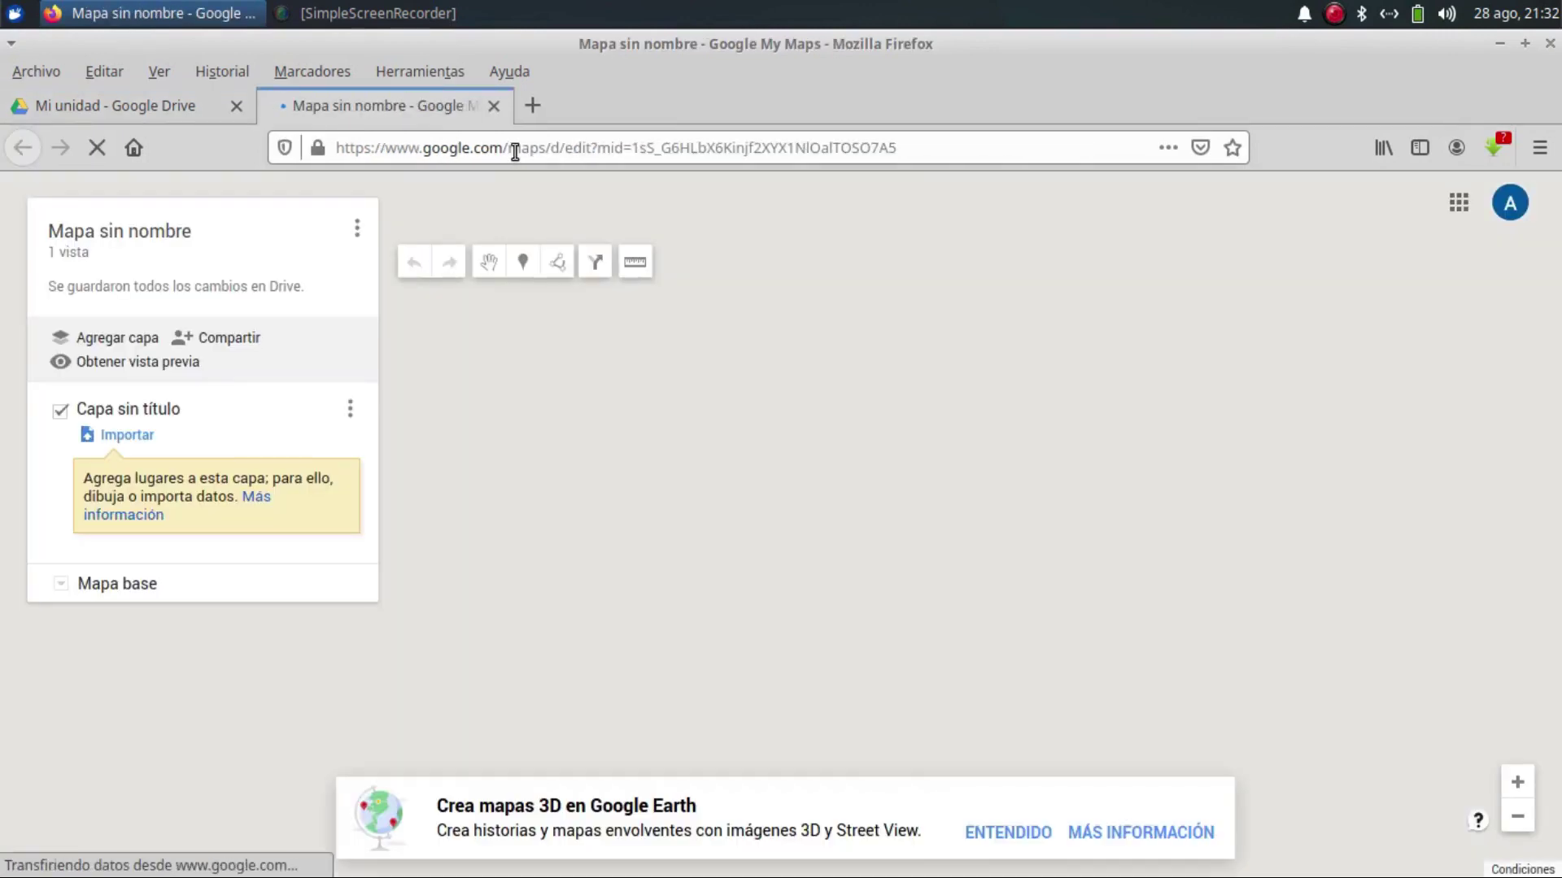
click(494, 106)
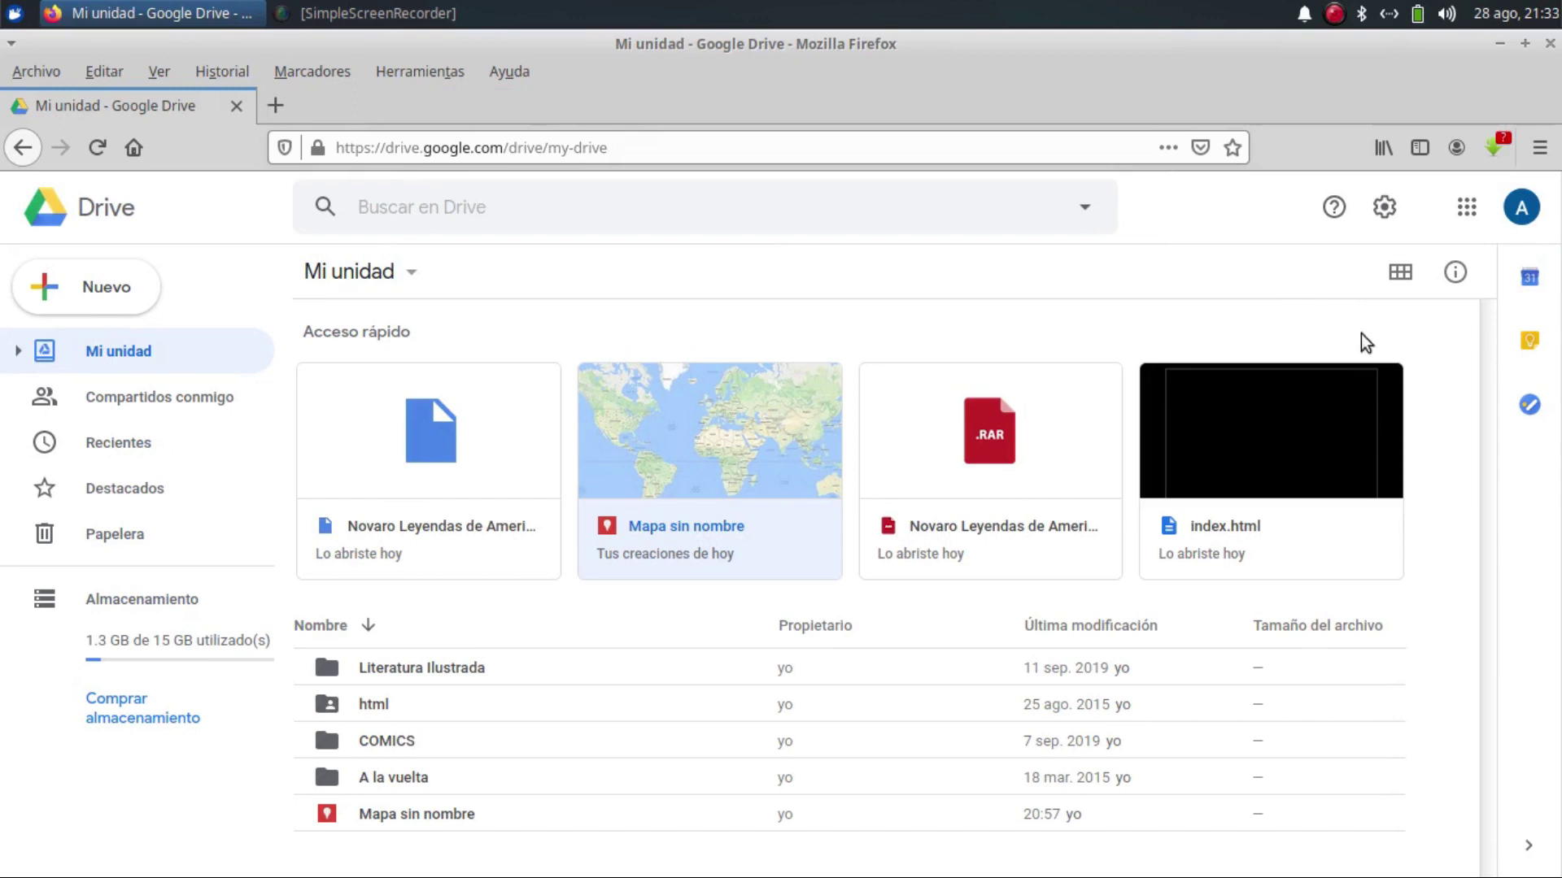
click(1384, 207)
Untick Quick Access Sugerencias in Drive settings, save with LISTO, and open the account panel.
click(1154, 270)
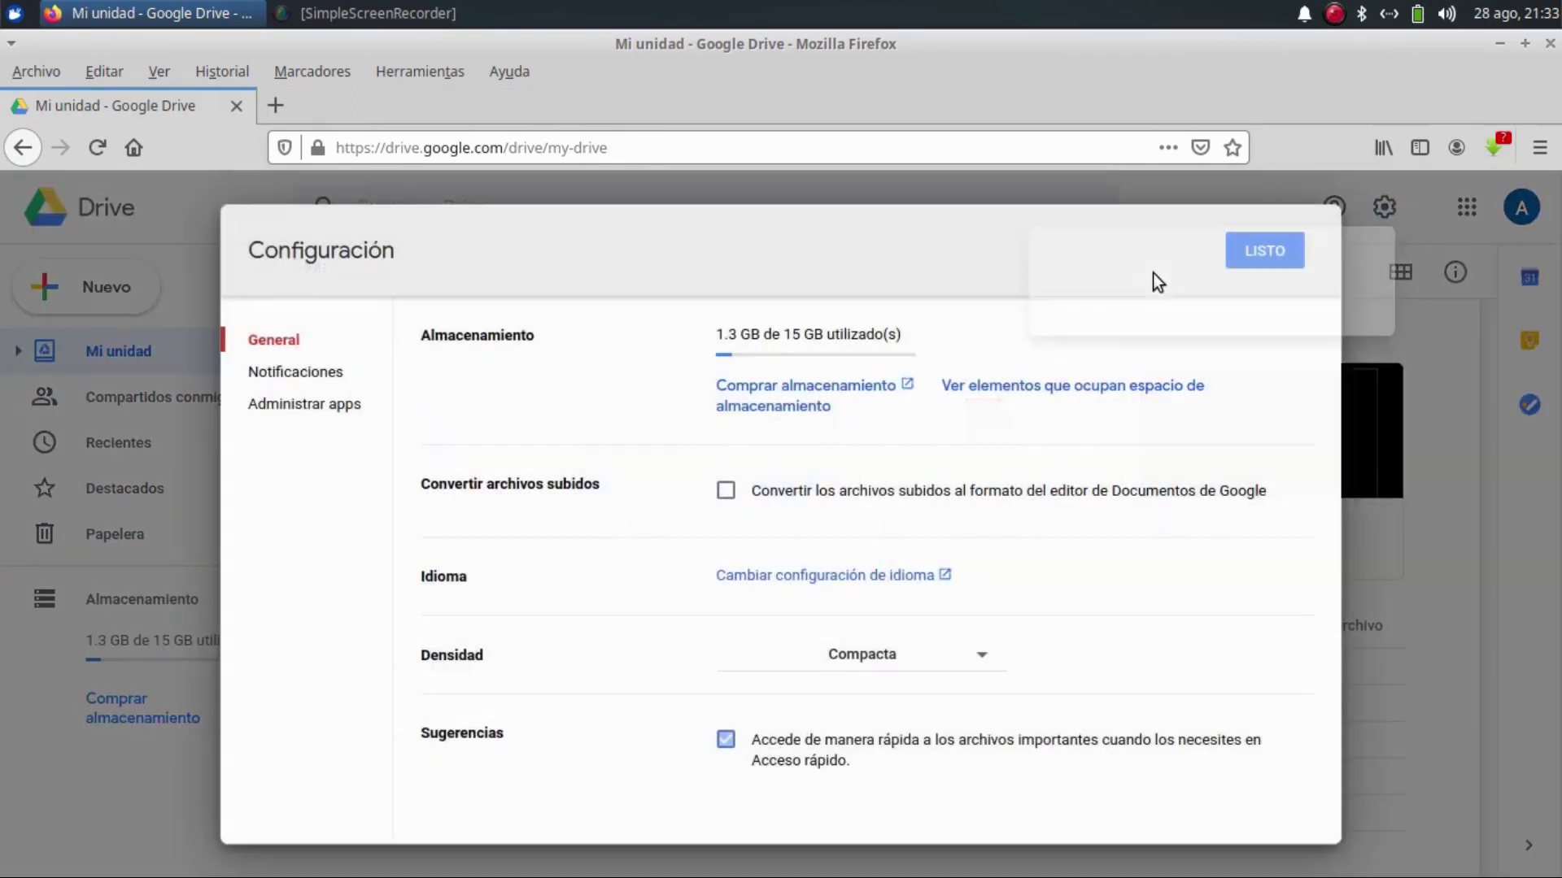
click(721, 740)
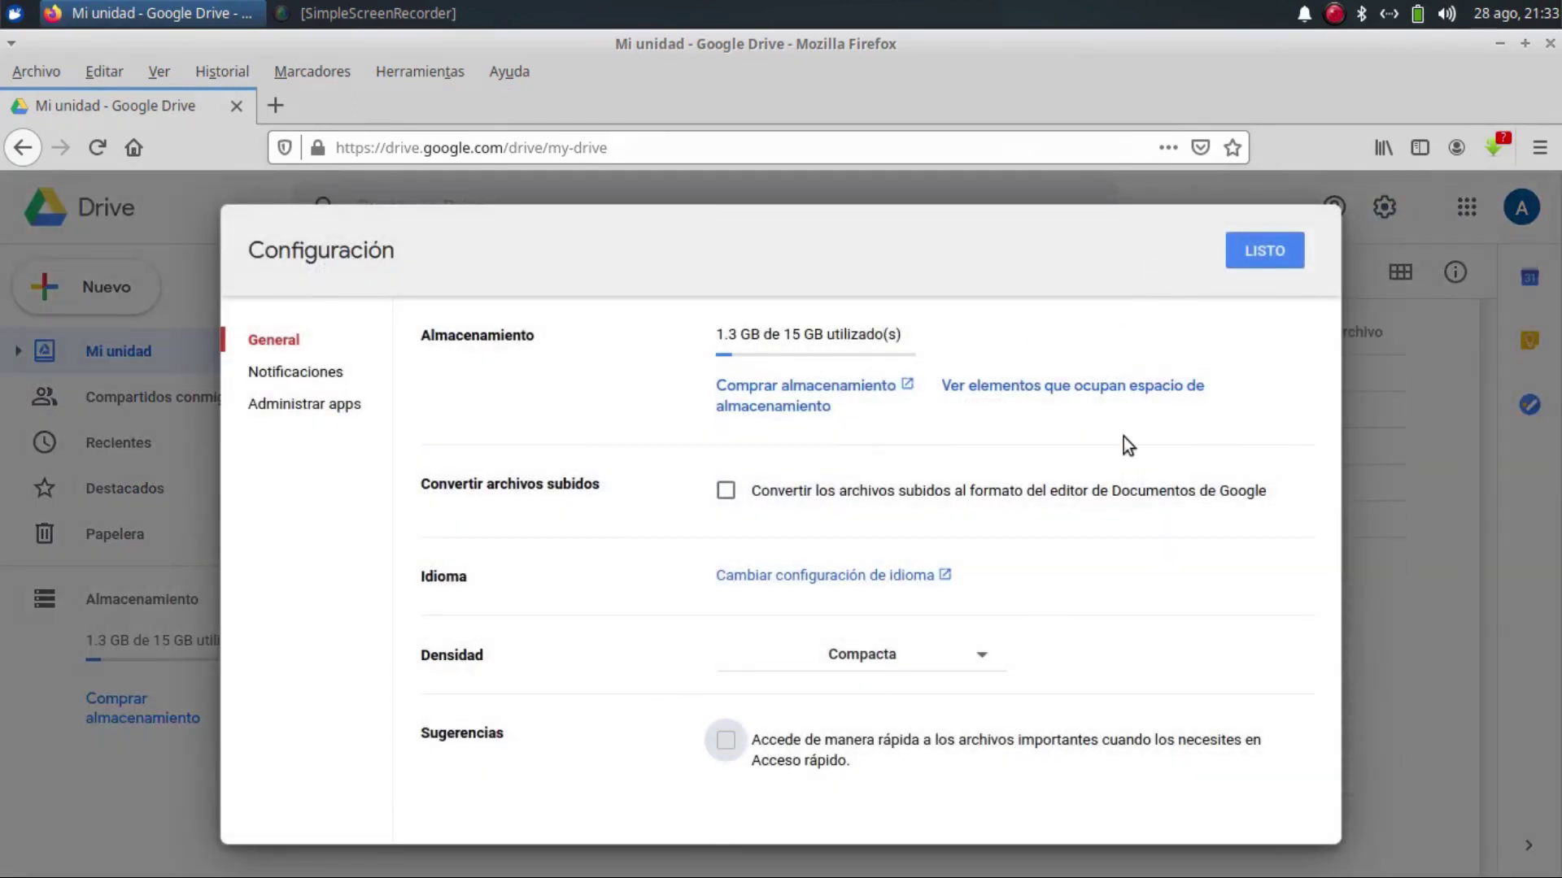
click(1247, 254)
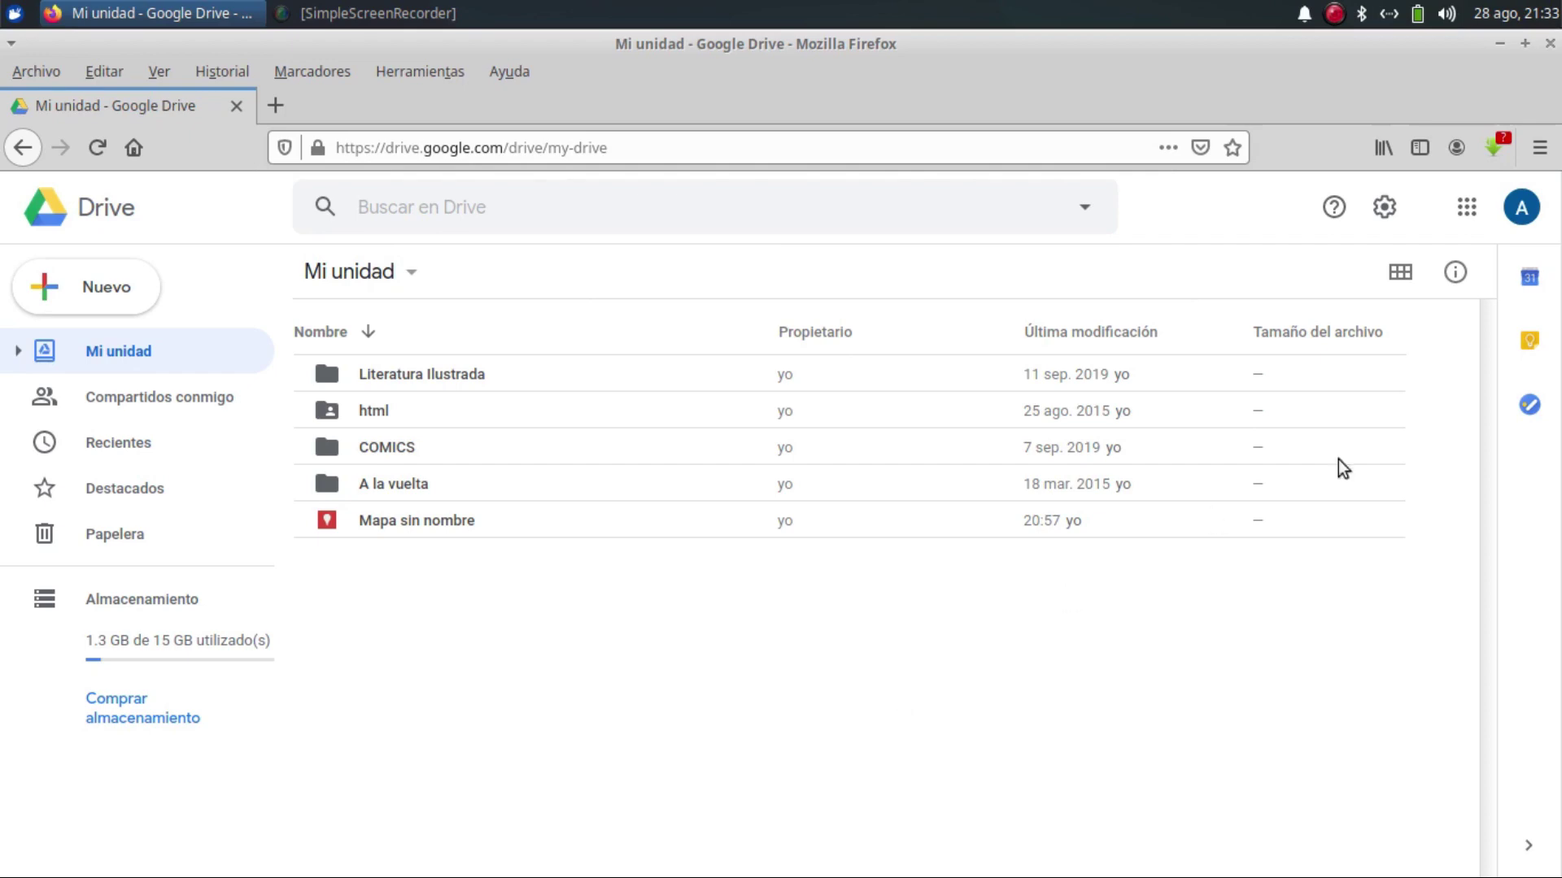
click(1524, 213)
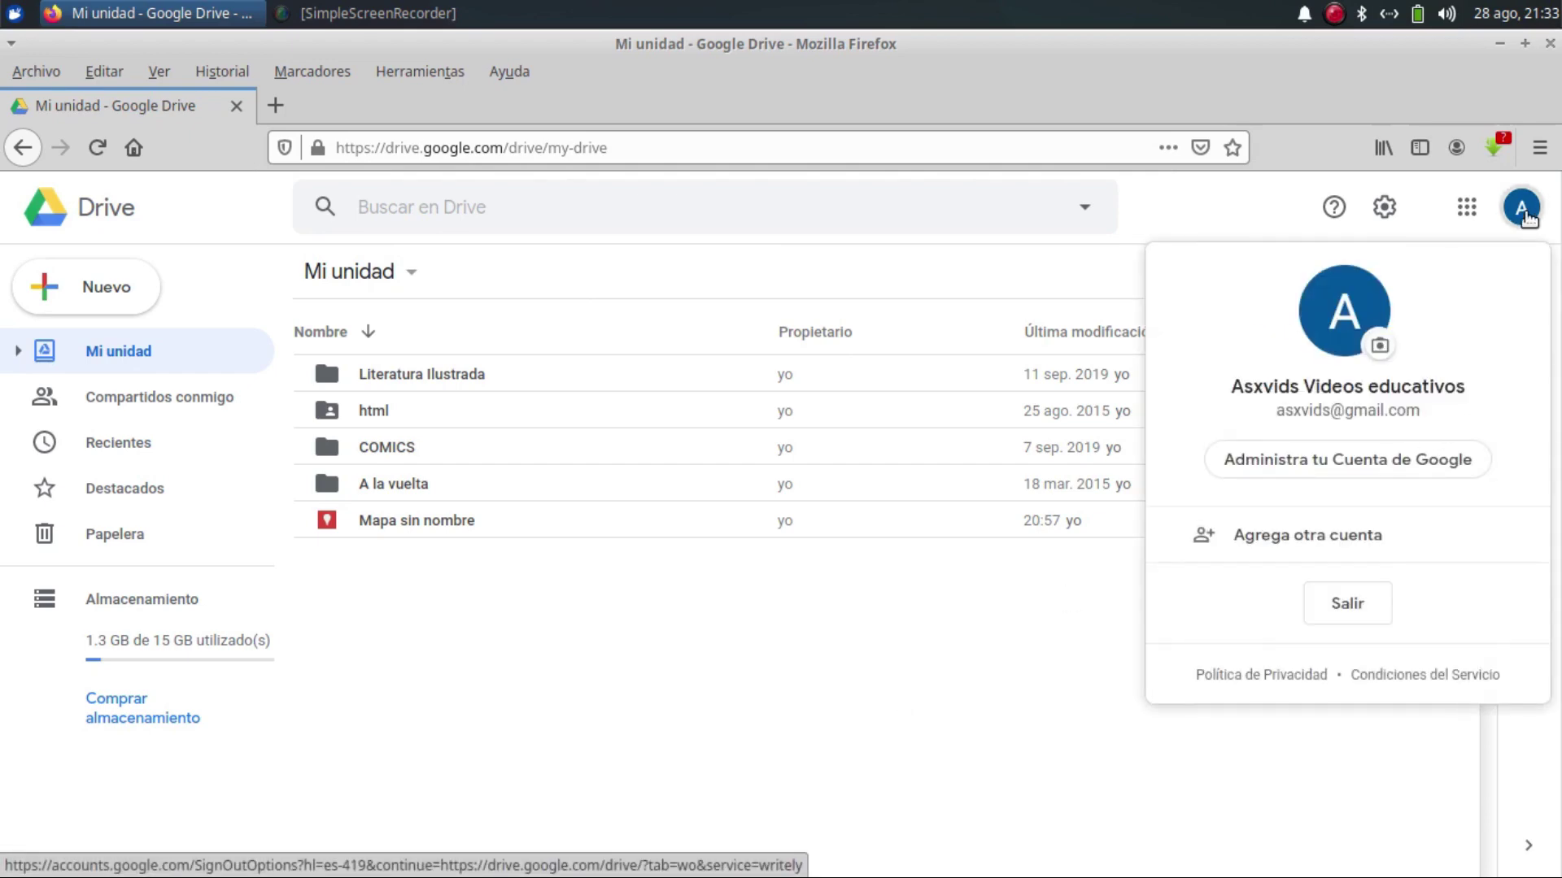